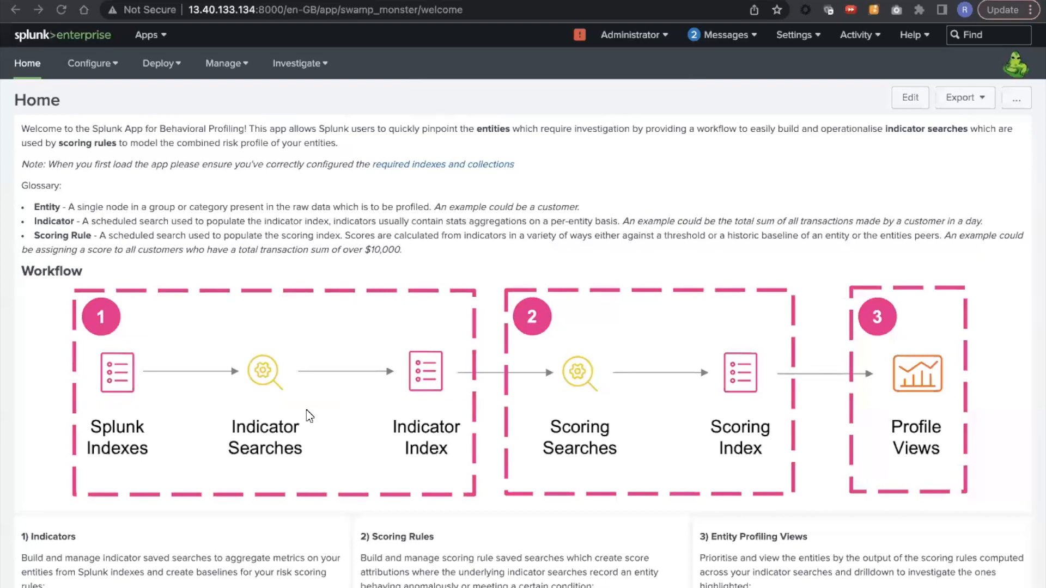
Step: Start a new indicator and choose Guided Mode as its build mode
scroll(309, 416, "down", 1)
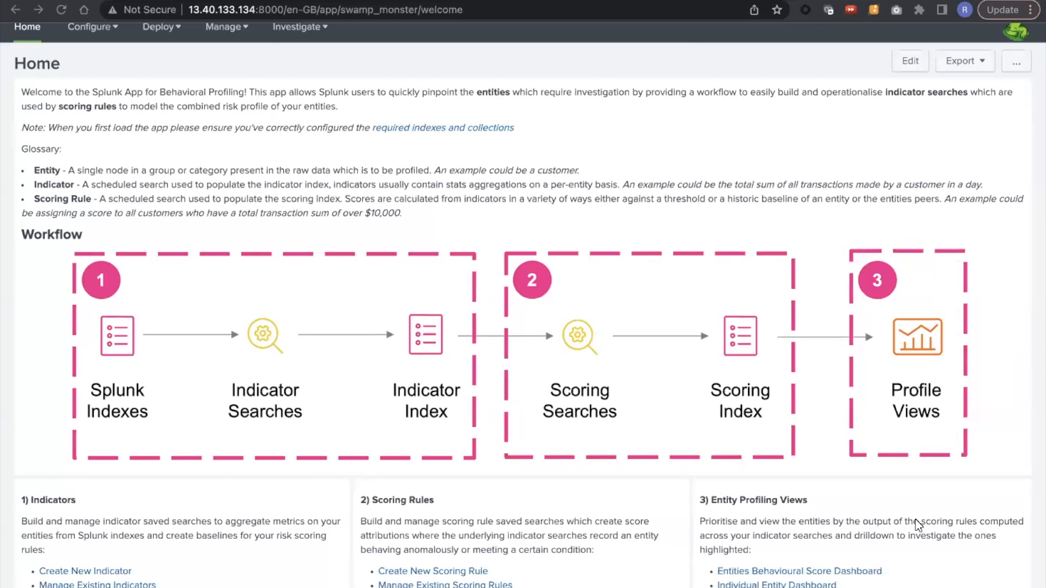
scroll(919, 524, "up", 1)
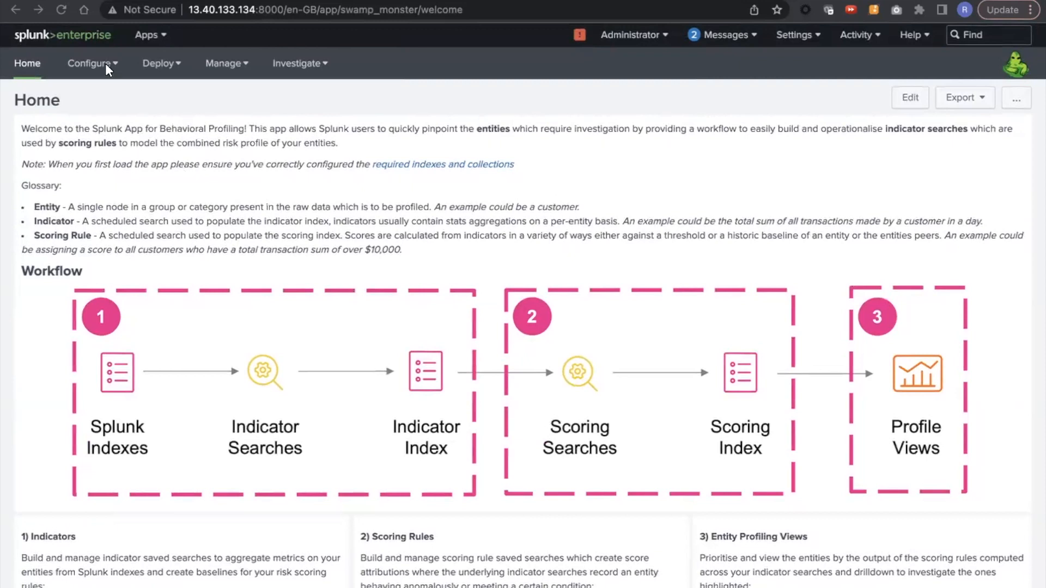
left_click(89, 66)
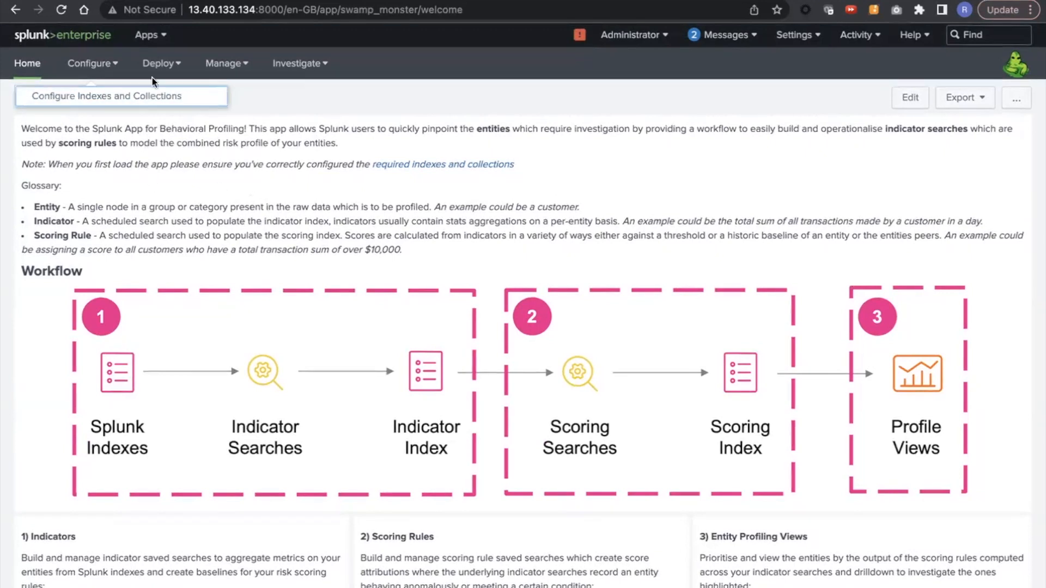
left_click(159, 63)
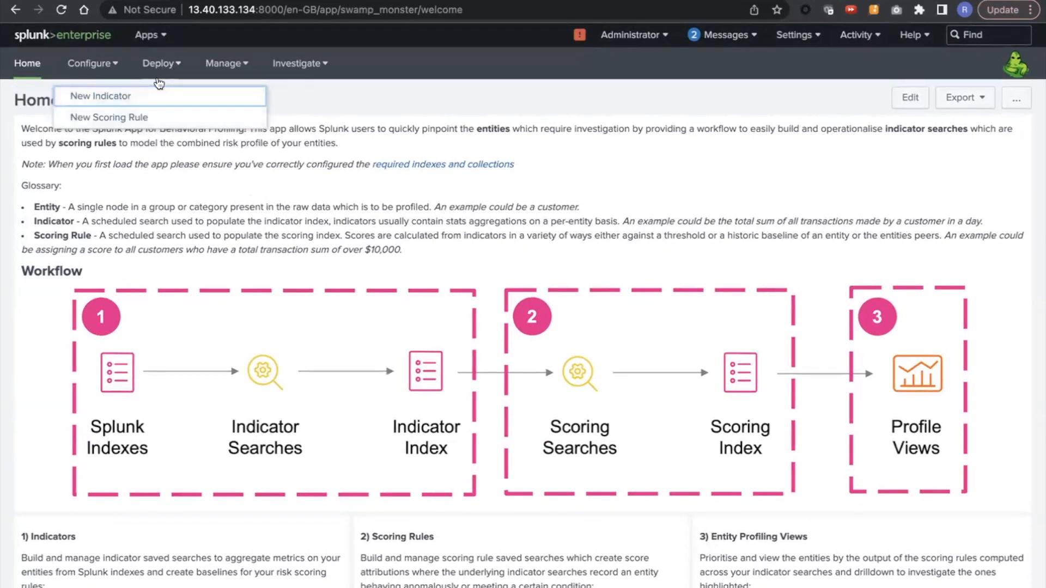
left_click(143, 96)
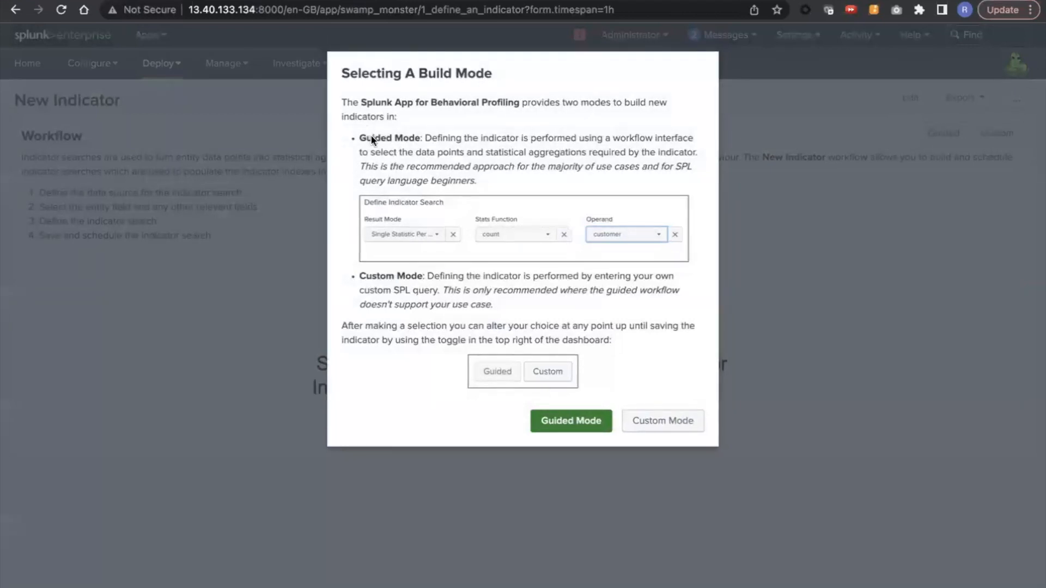
left_click(571, 421)
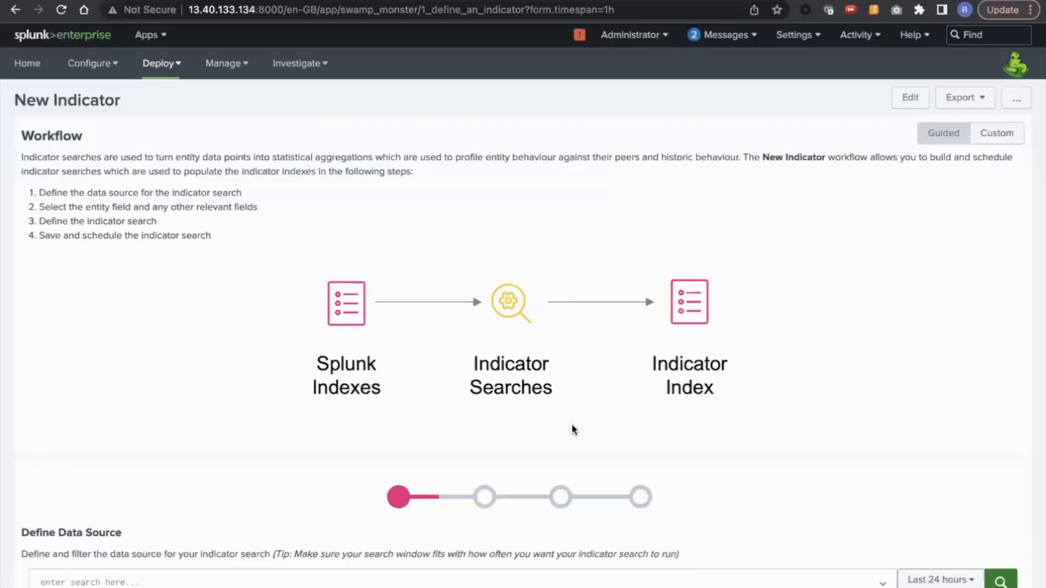
Step: Define the indicator's data source with the search index=web_server, run it, and check the event time range
type("index")
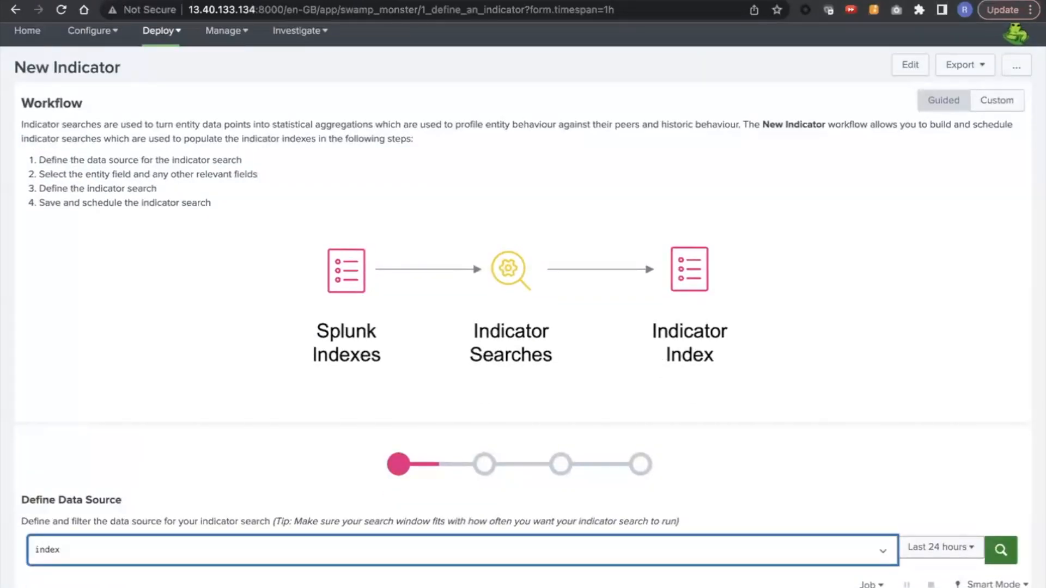
type("=web_seve")
key("BackSpace")
key("BackSpace")
type("rver")
key("Return")
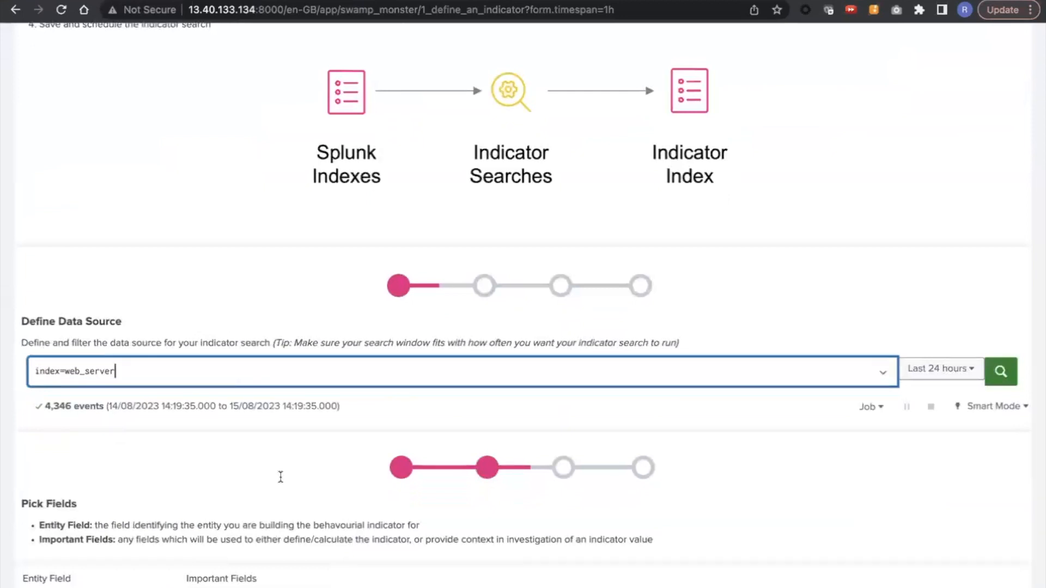
scroll(280, 477, "down", 2)
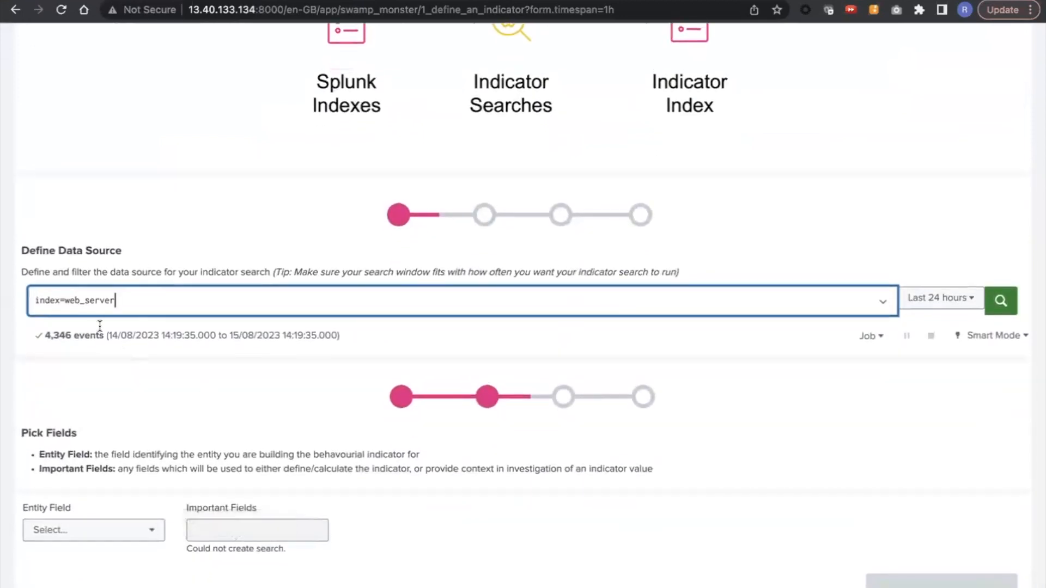
left_click_drag(154, 338, 336, 337)
left_click(260, 404)
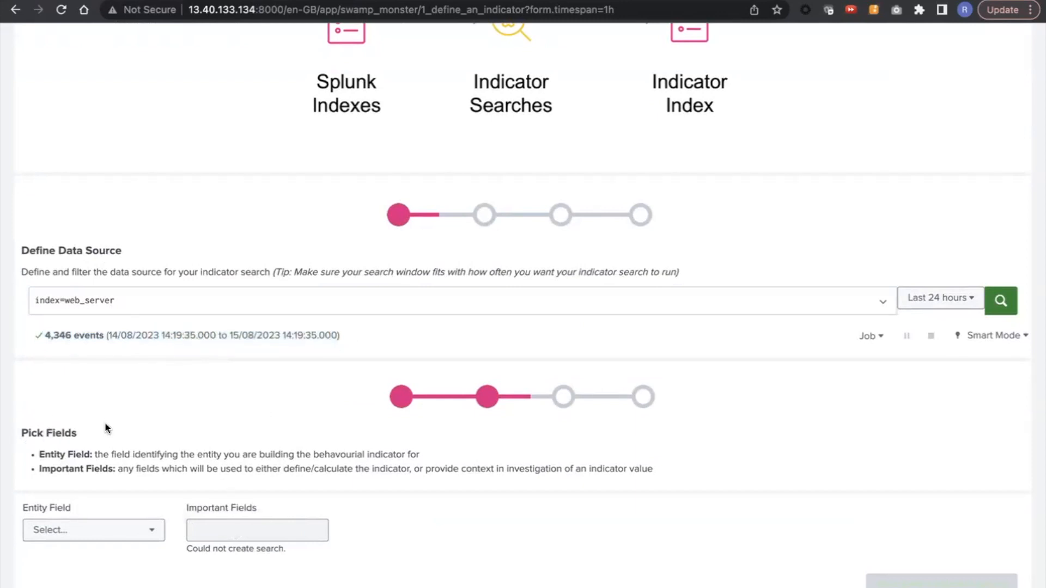
Step: Set the indicator's entity field to uri
left_click(98, 529)
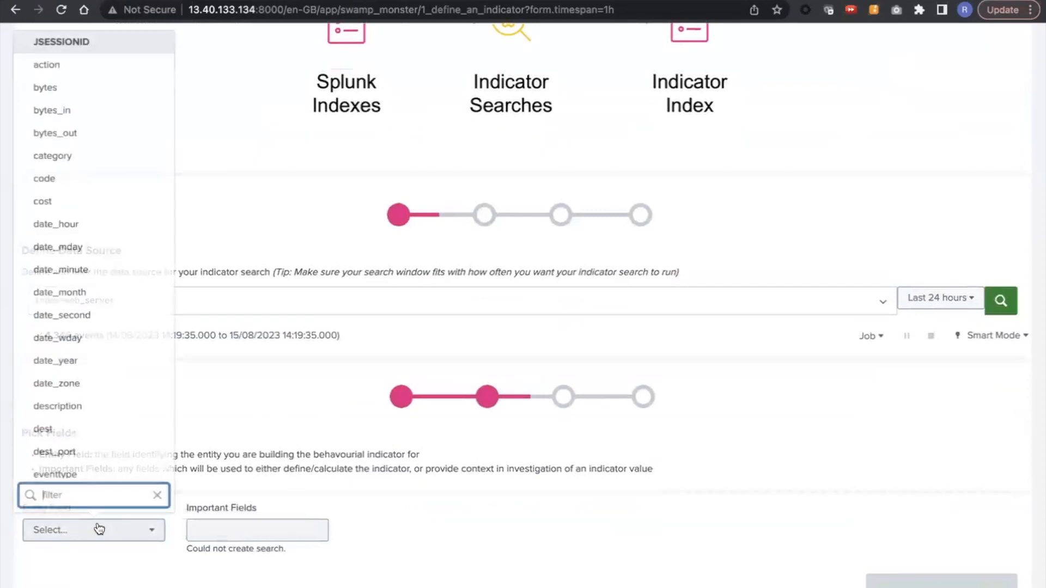
left_click(226, 467)
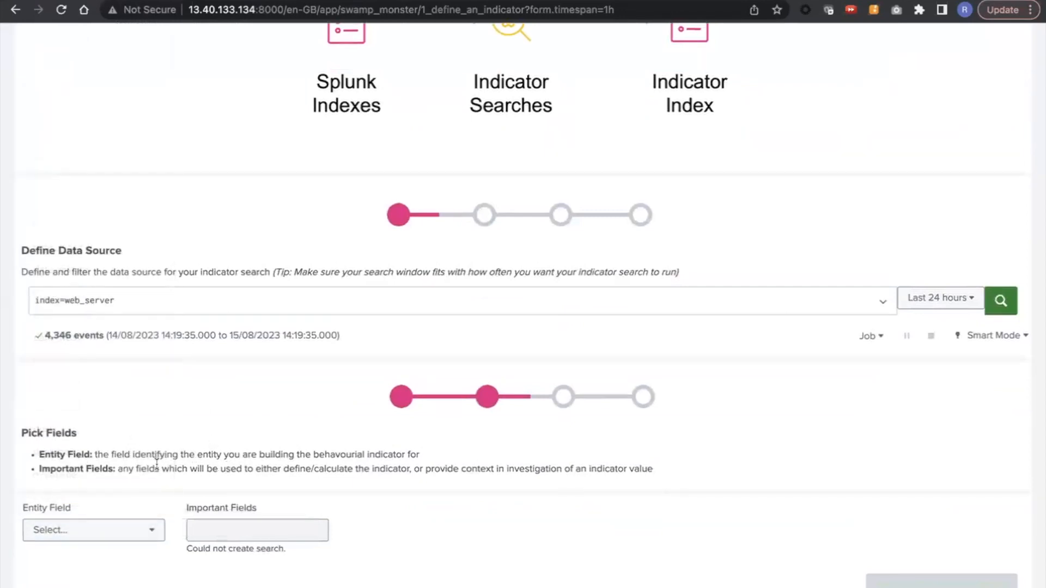
left_click(93, 531)
scroll(117, 376, "down", 5)
scroll(122, 374, "down", 15)
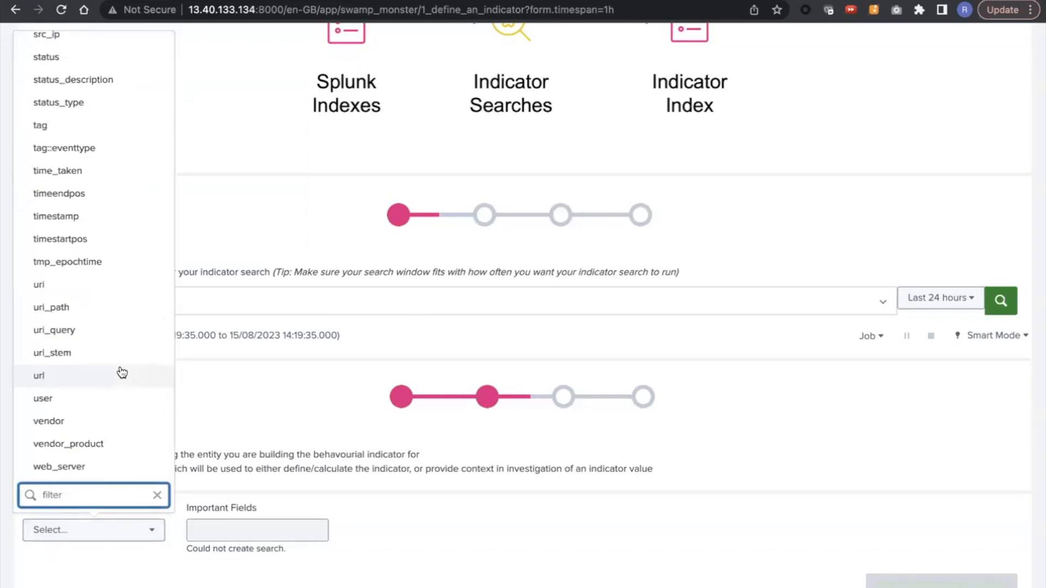
left_click(86, 297)
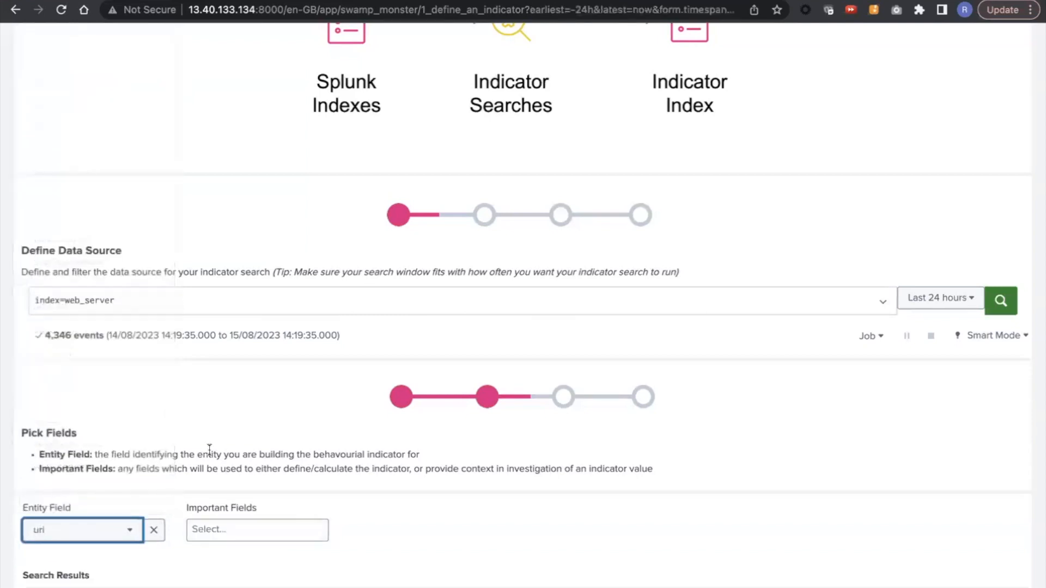
Step: Add bytes as an important field and continue to defining the indicator search
scroll(210, 372, "down", 5)
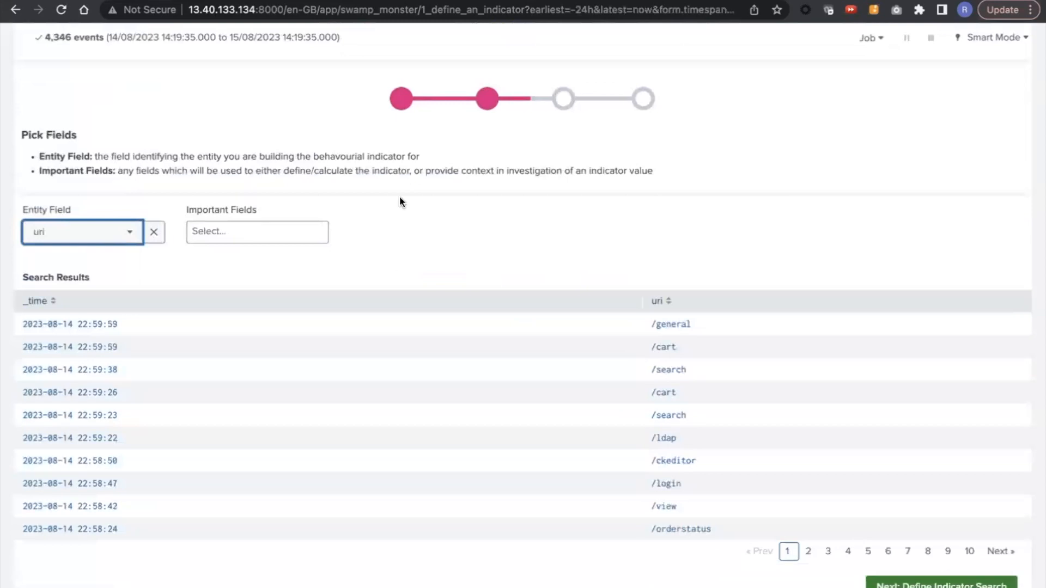
left_click(215, 228)
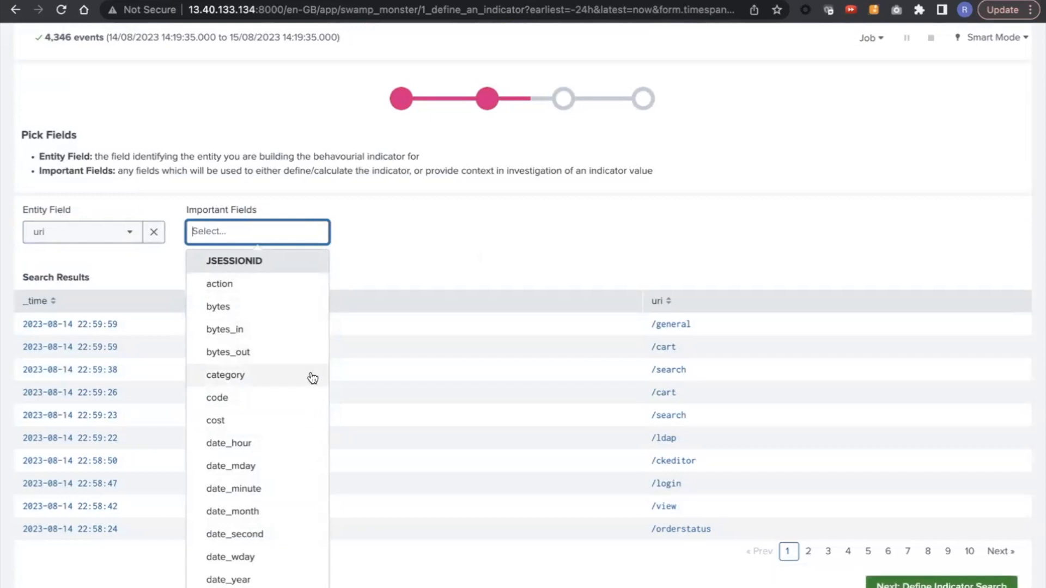
left_click(264, 312)
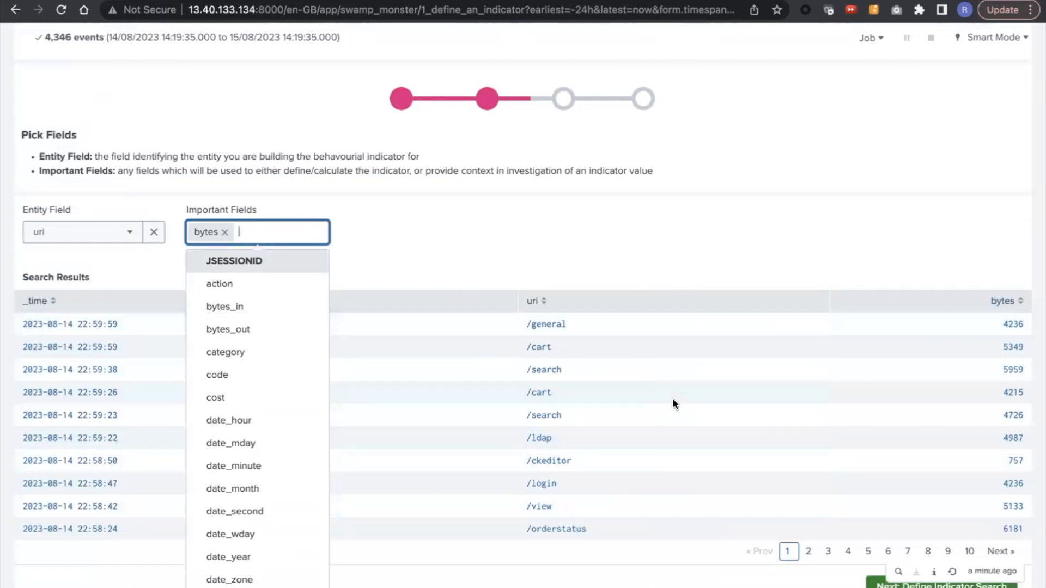
left_click(736, 257)
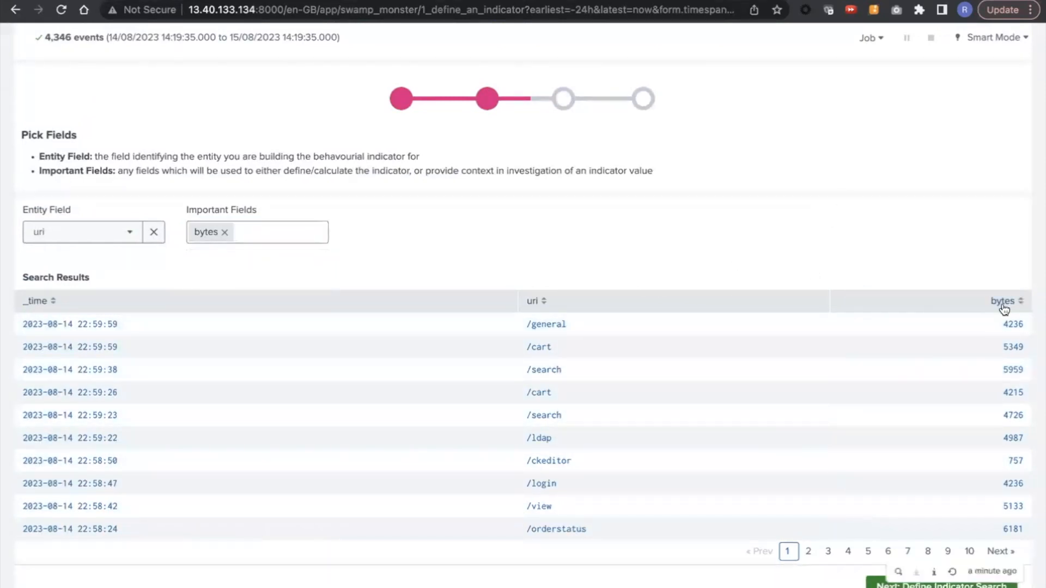
left_click(937, 584)
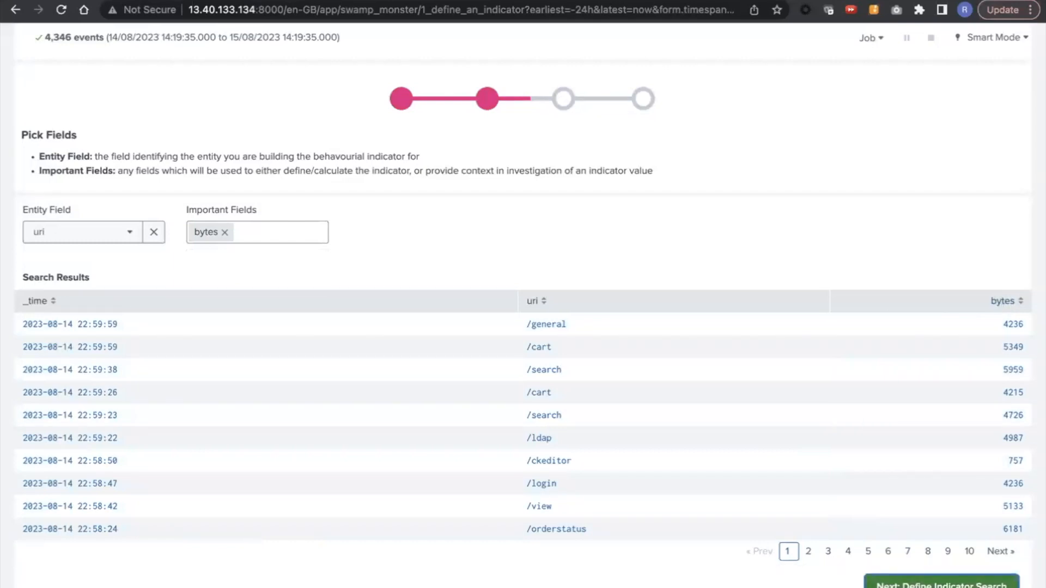
Step: Define the indicator as the avg function on the bytes field, with the timespan split set to Yes
scroll(930, 579, "down", 5)
scroll(903, 362, "down", 1)
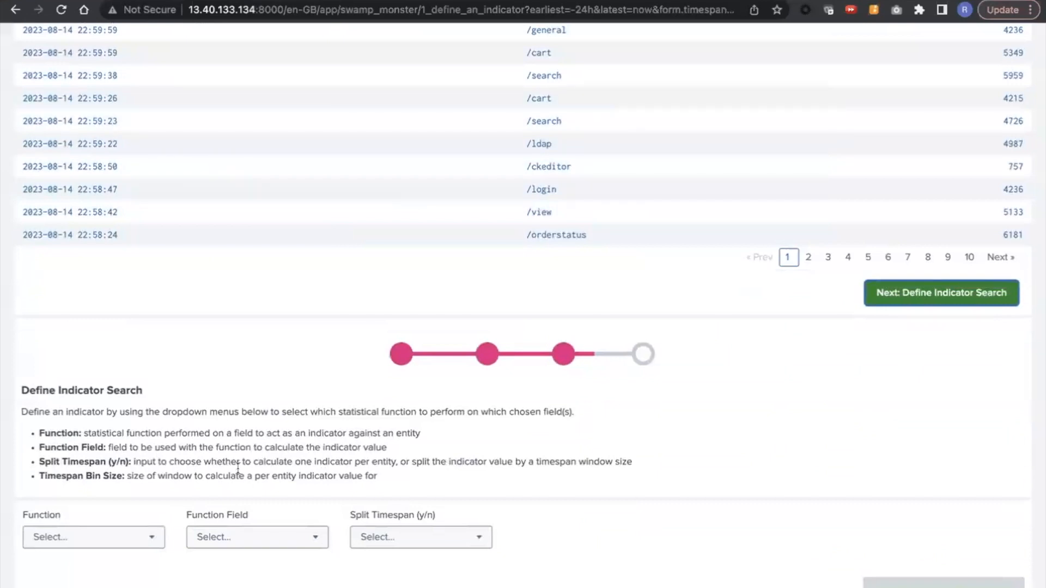
left_click(133, 546)
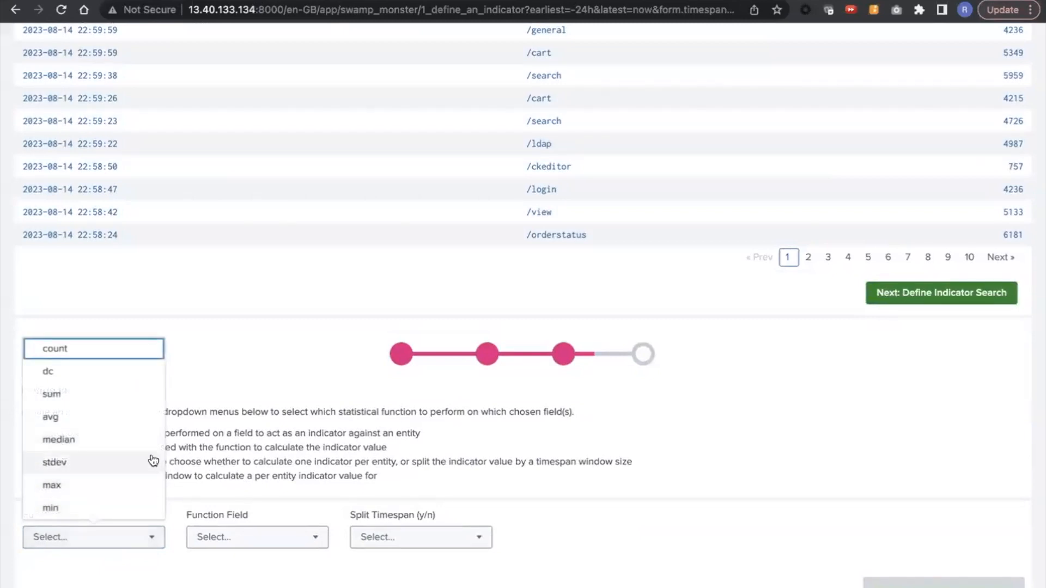
left_click(124, 424)
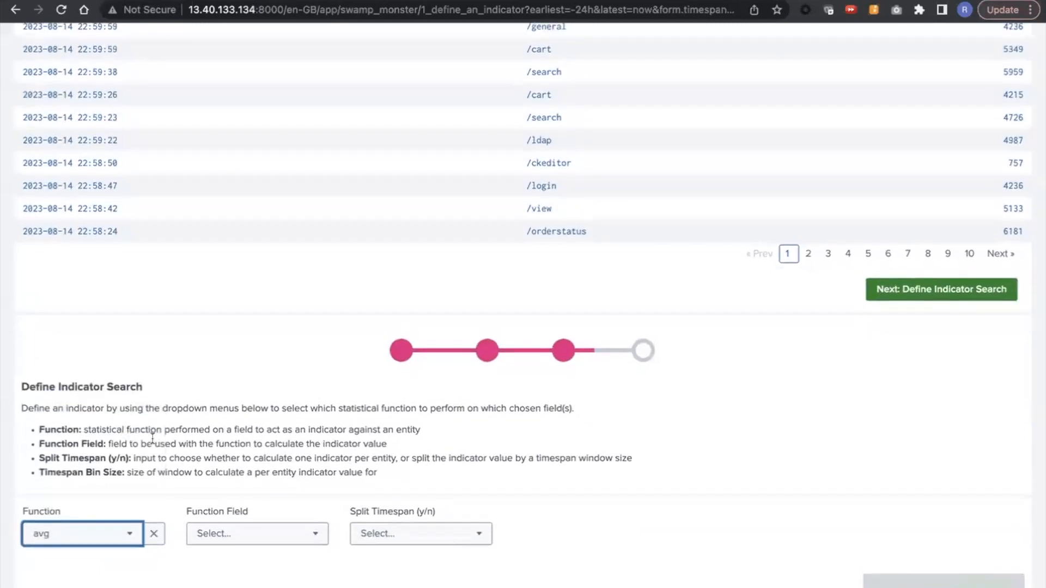
left_click(250, 535)
left_click(246, 567)
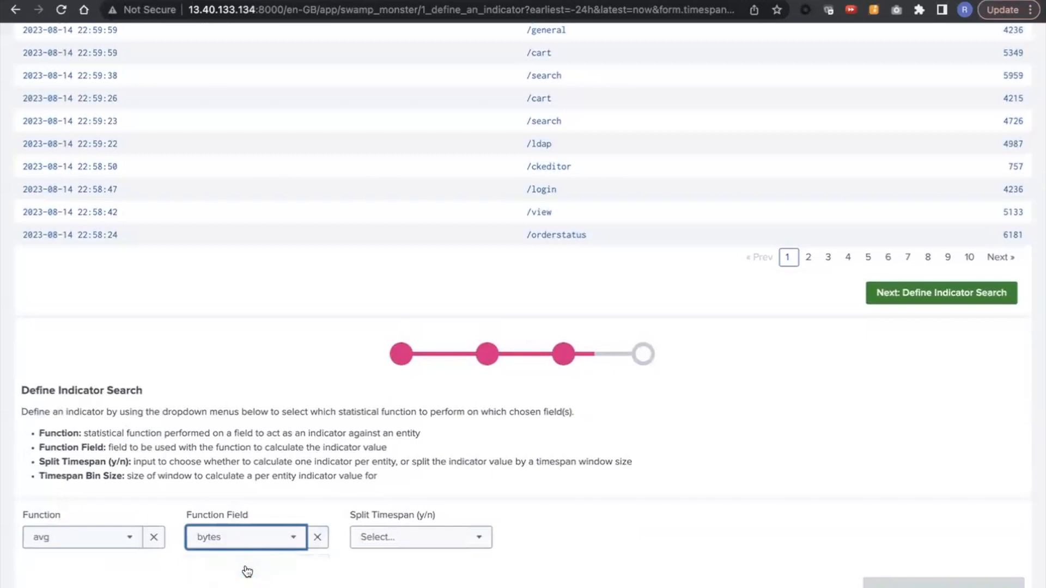
left_click(404, 538)
left_click(406, 567)
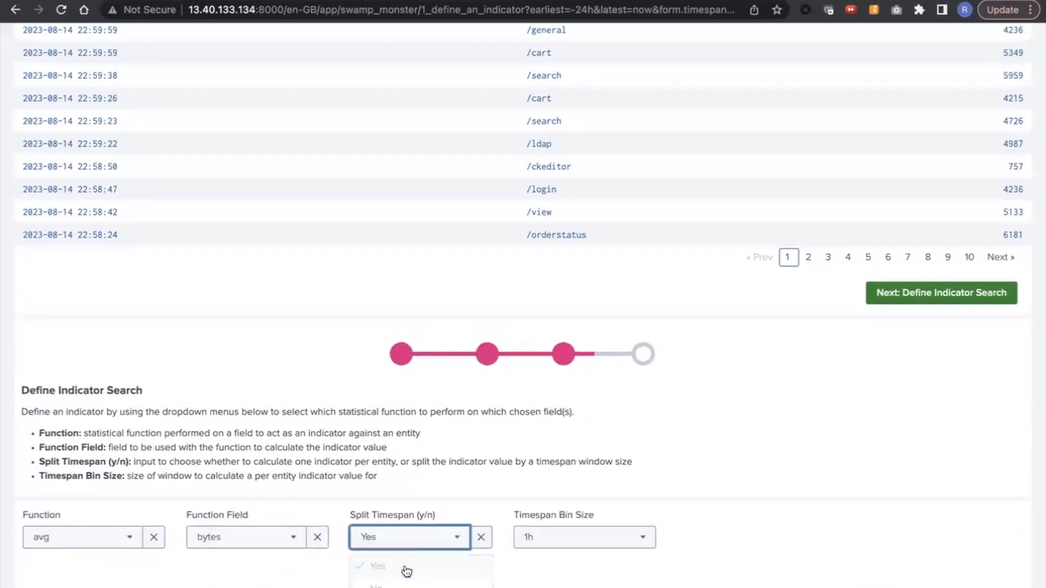
Step: Set the timespan bin size to 10m and sort the indicator results by avg(bytes) in ascending order
left_click(584, 536)
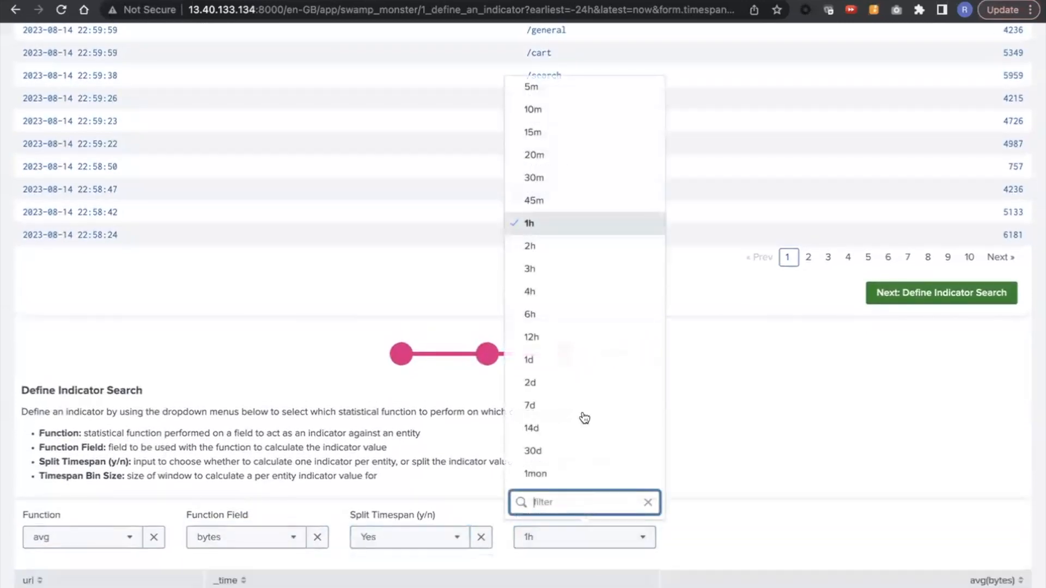
left_click(580, 87)
scroll(657, 440, "down", 2)
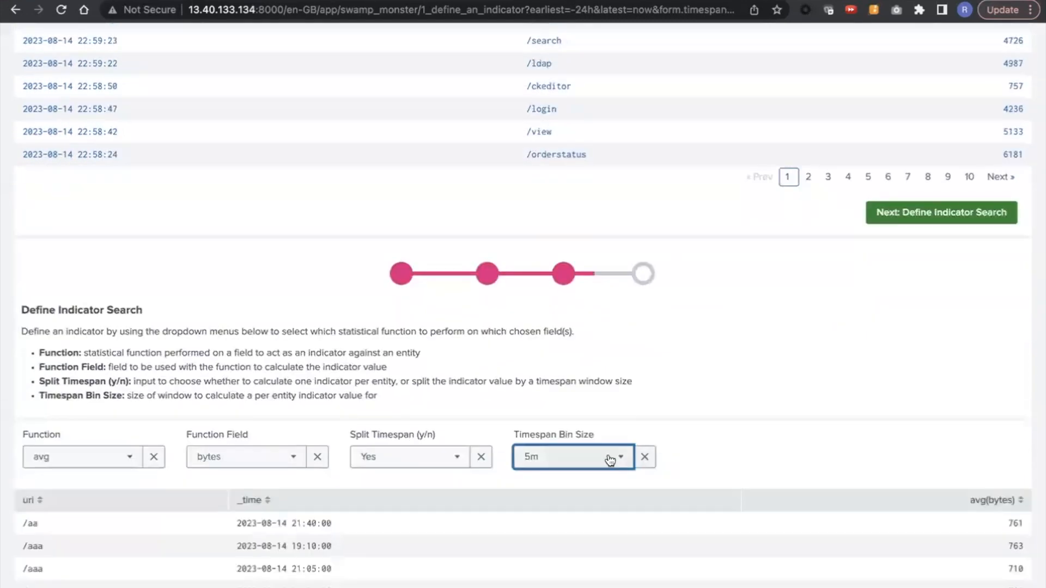
left_click(610, 461)
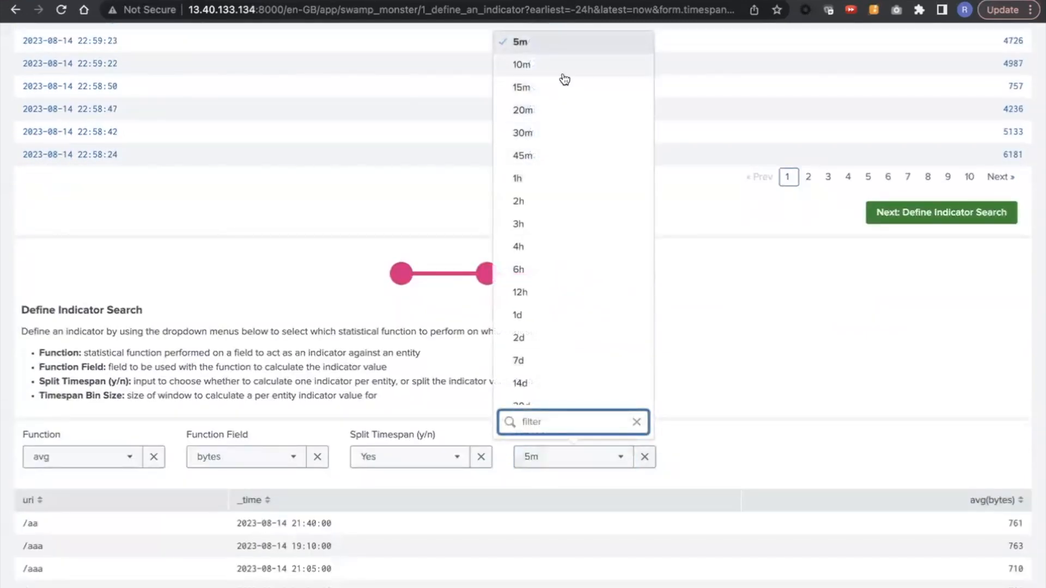
left_click(565, 80)
scroll(757, 385, "down", 4)
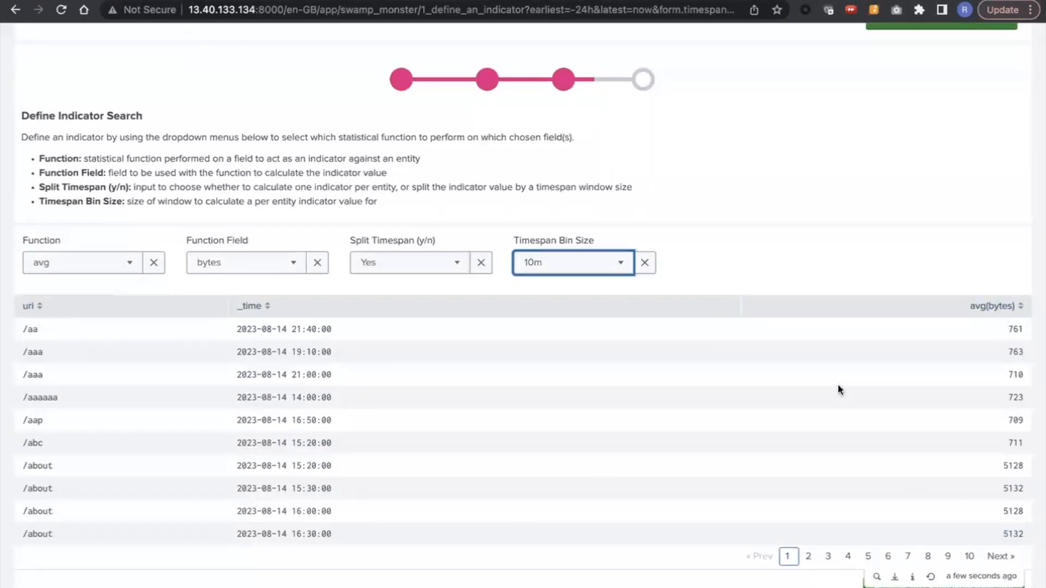
left_click(992, 306)
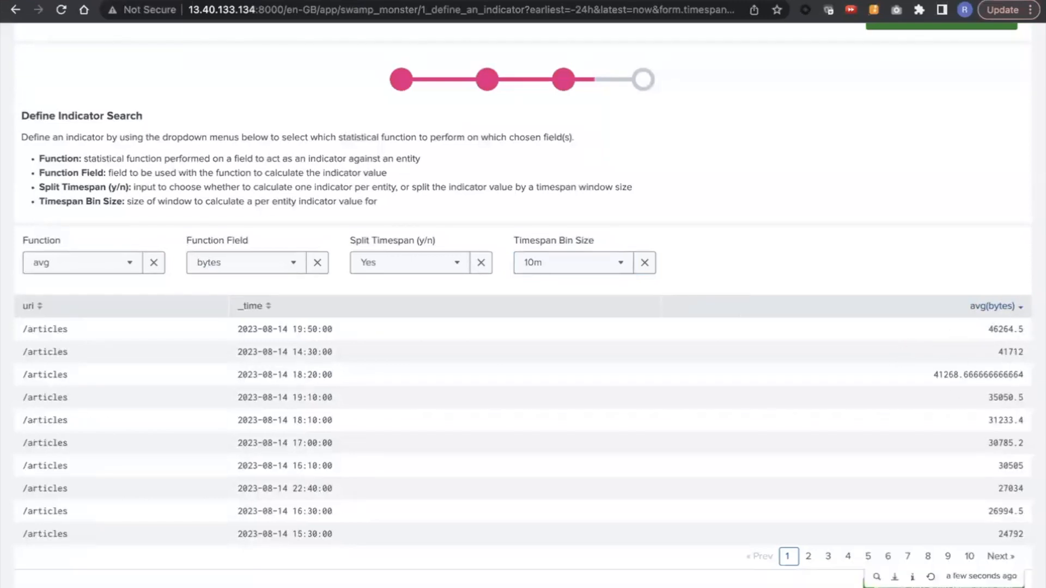
left_click(992, 307)
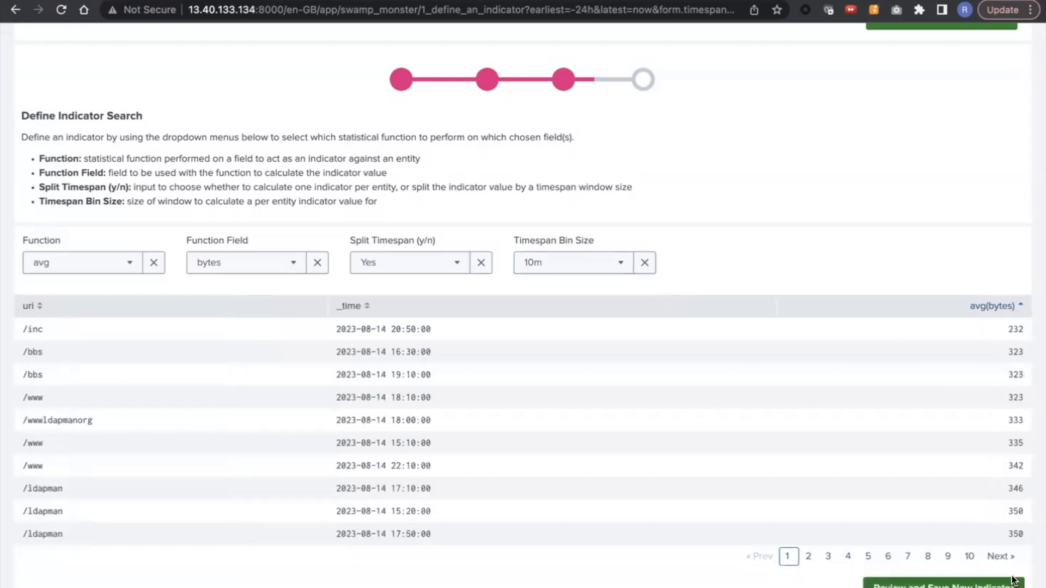
Step: Review the new indicator for saving and name its rule "Average number of bytes by service"
left_click(986, 584)
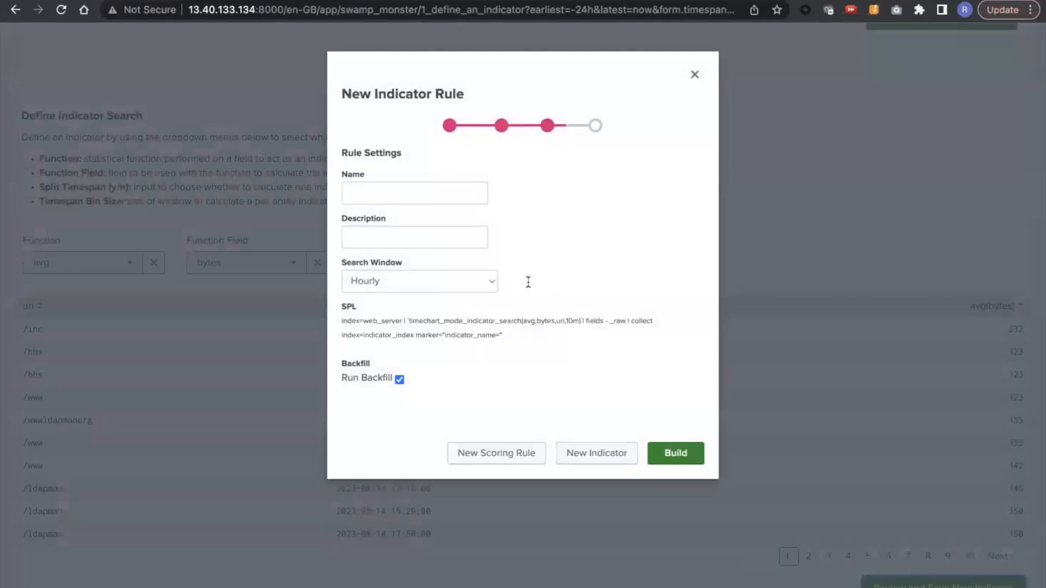
left_click(368, 193)
type("Average number of bytes ")
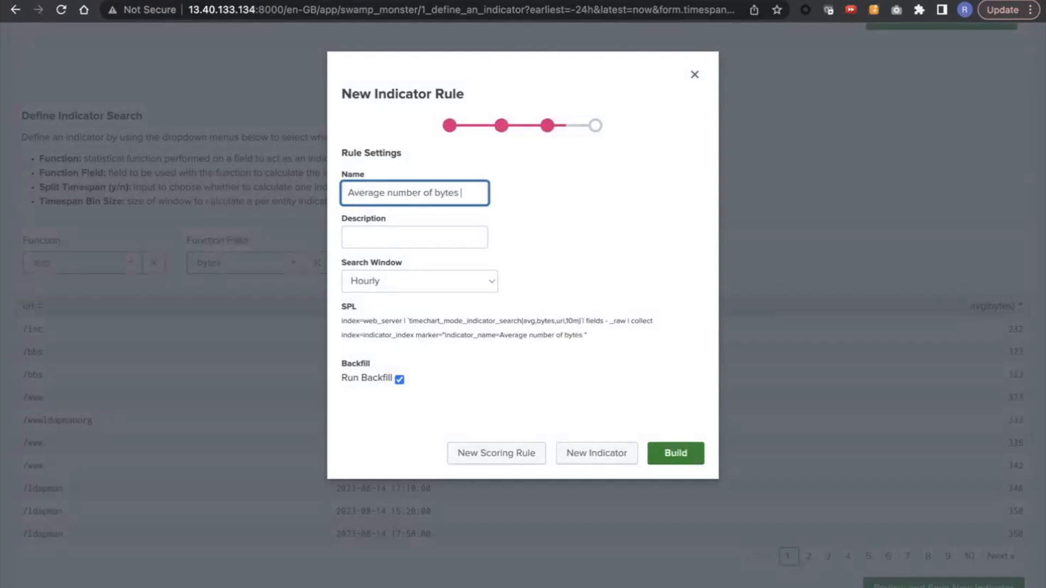
type("by service")
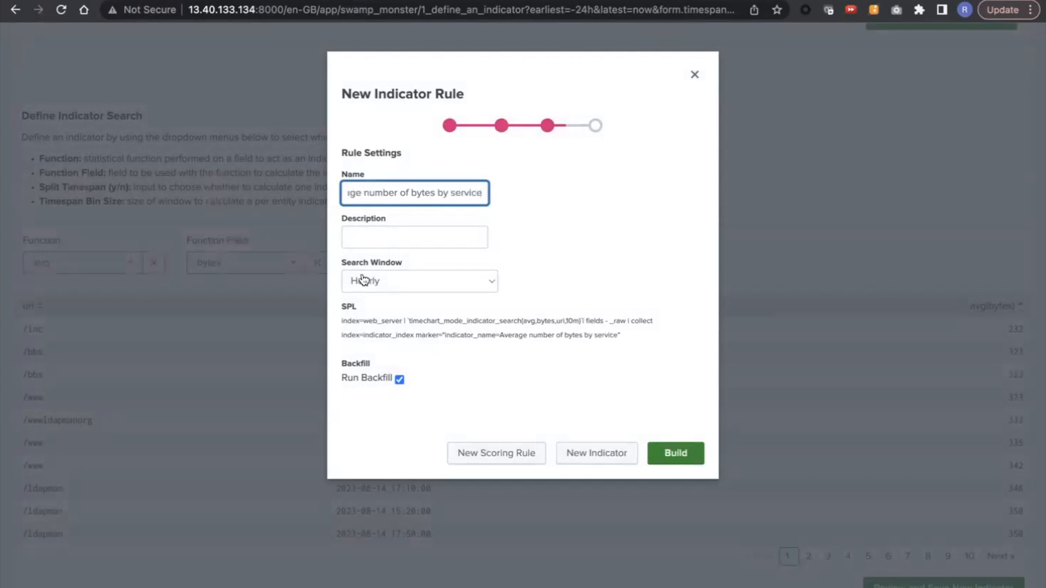
Step: Set the indicator rule's search window to Daily and view the SPL closely
left_click(364, 280)
left_click(370, 298)
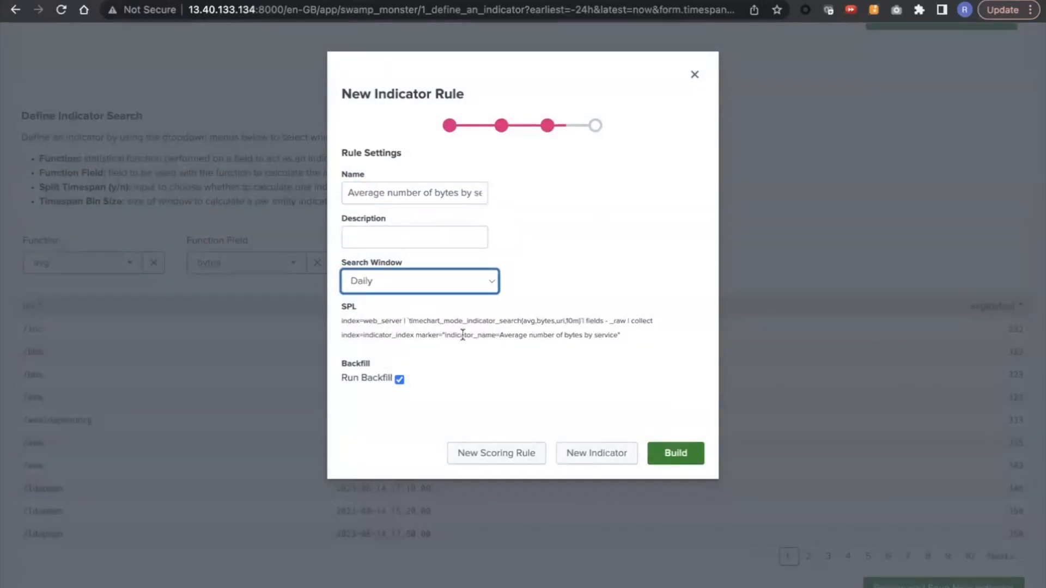
scroll(463, 334, "up", 5)
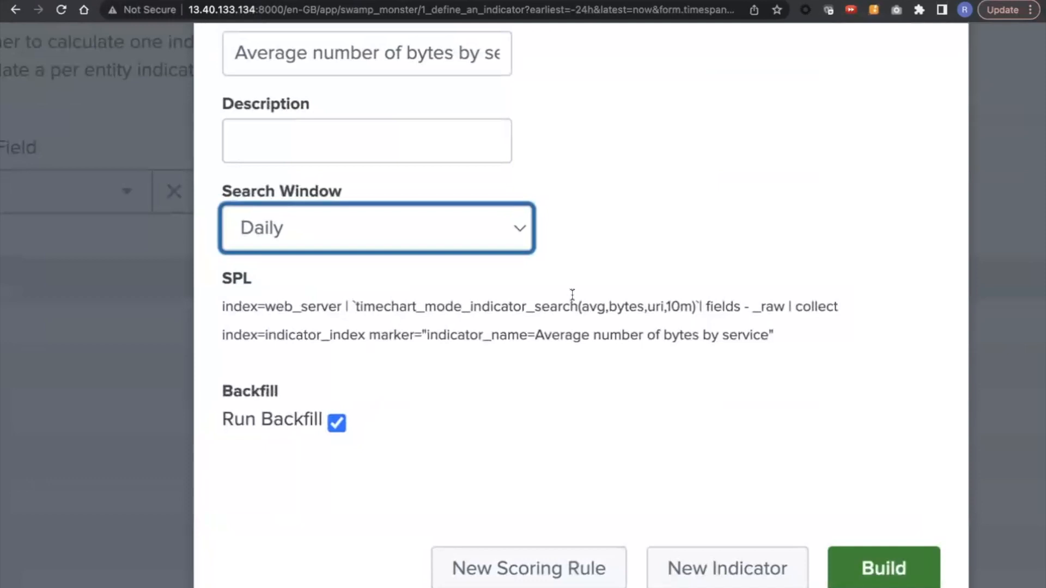
Step: Build the daily indicator rule with its backfill enabled
scroll(572, 295, "down", 5)
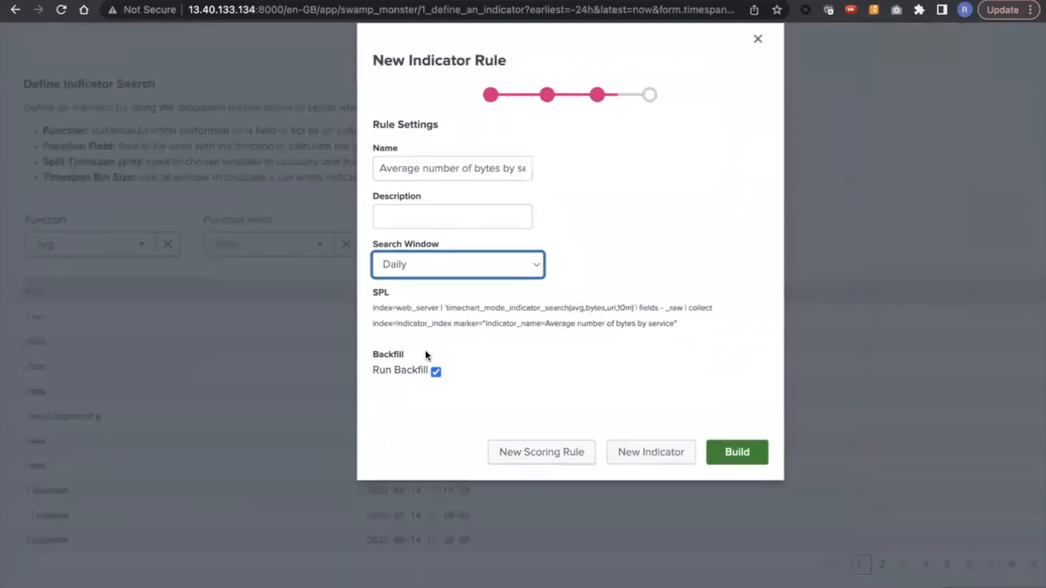
scroll(526, 354, "down", 2)
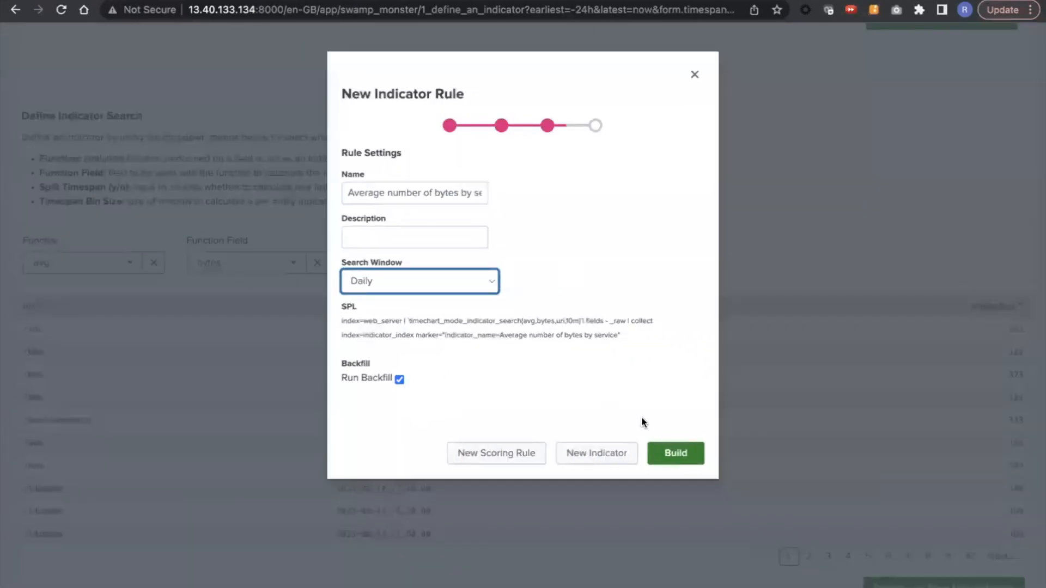
left_click(674, 451)
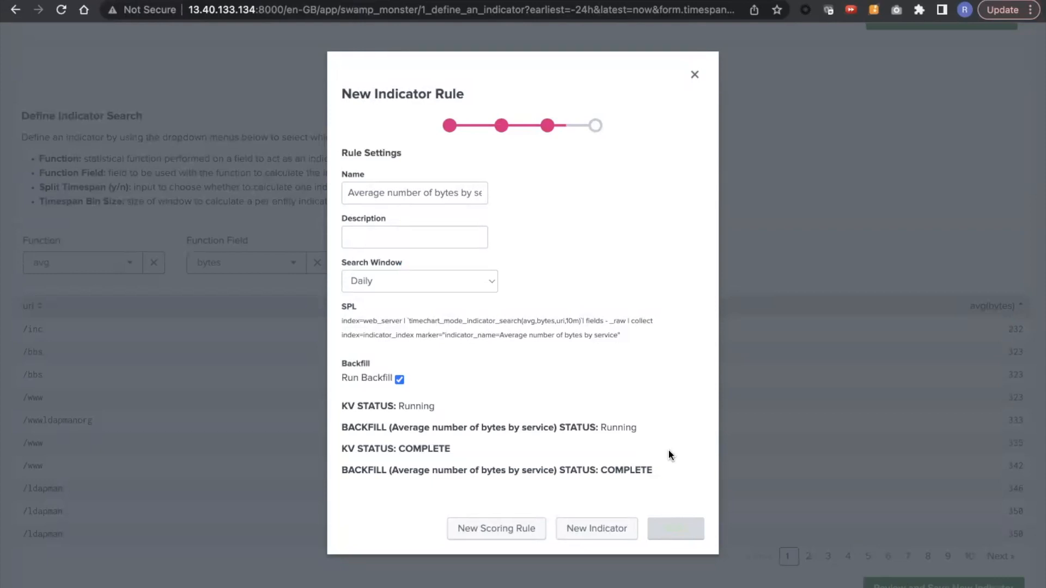
Step: Start a new scoring rule from the built indicator and choose the Entity Group Rule mode
left_click(489, 529)
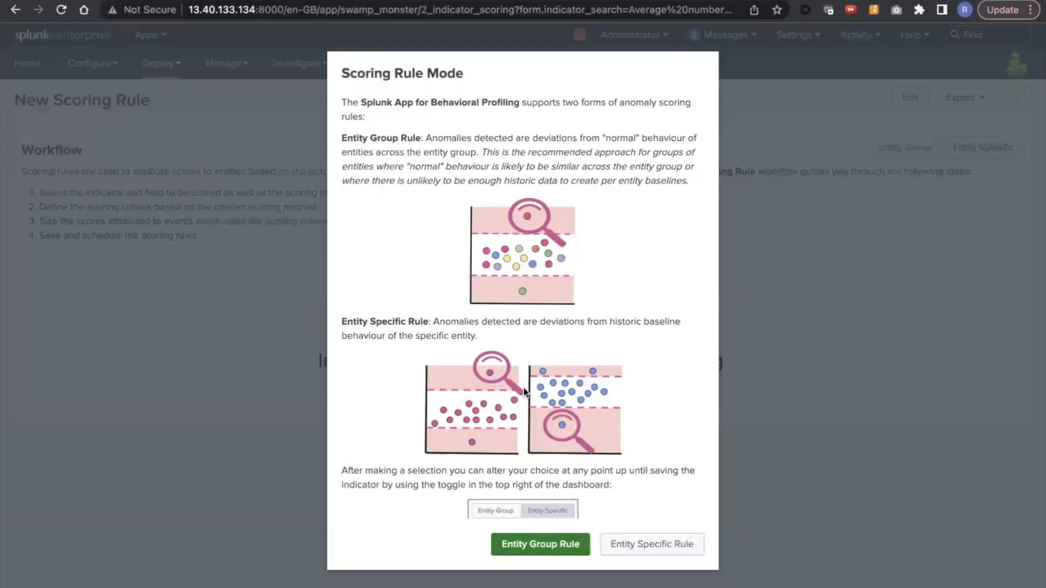
scroll(463, 284, "down", 1)
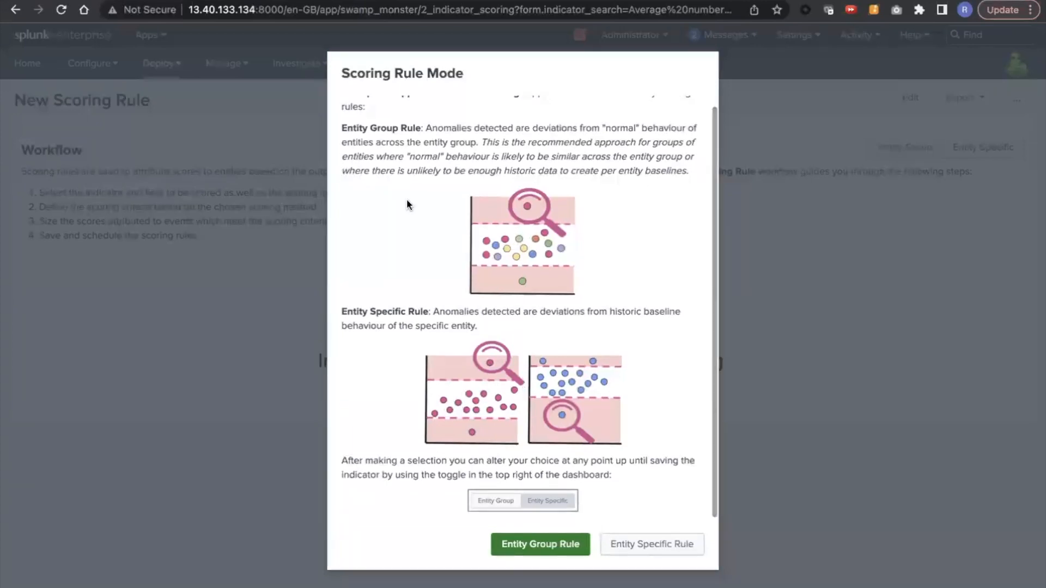
scroll(436, 197, "up", 1)
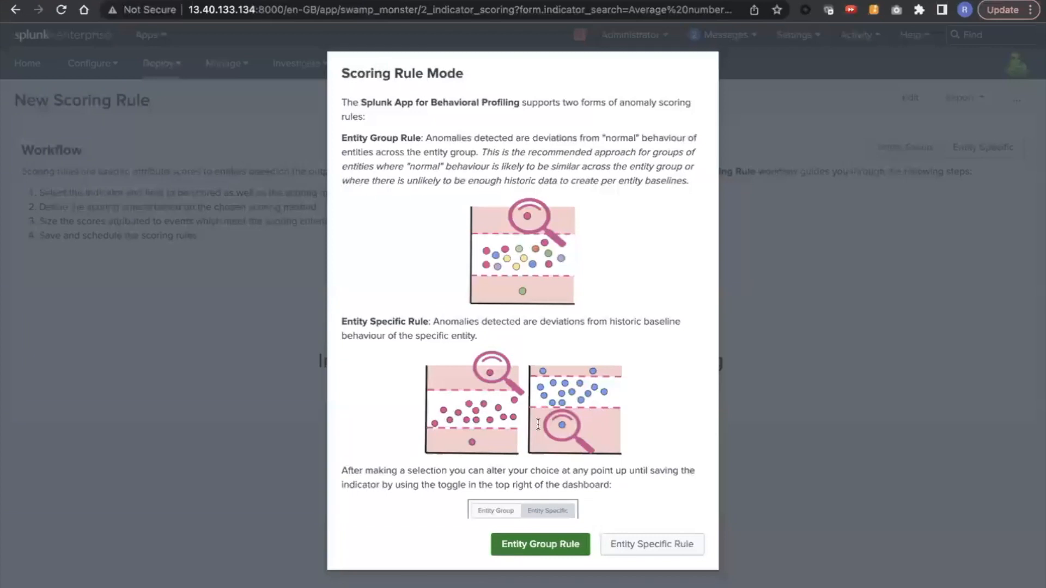
left_click(522, 546)
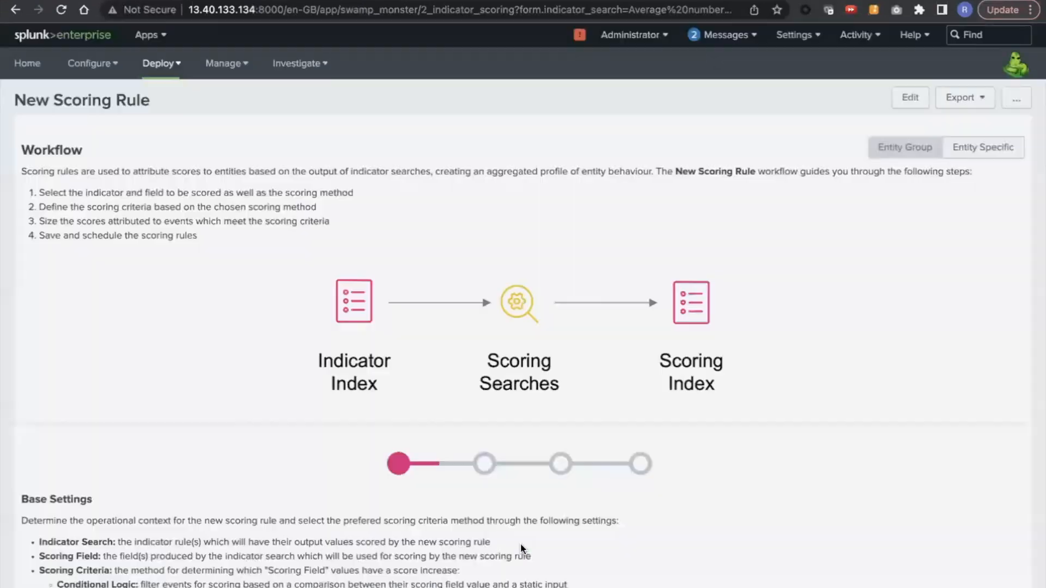
Step: Set the scoring field to avg(bytes) with ML Anomaly Detection as the scoring criteria, and continue to the anomaly detection settings
scroll(521, 545, "down", 9)
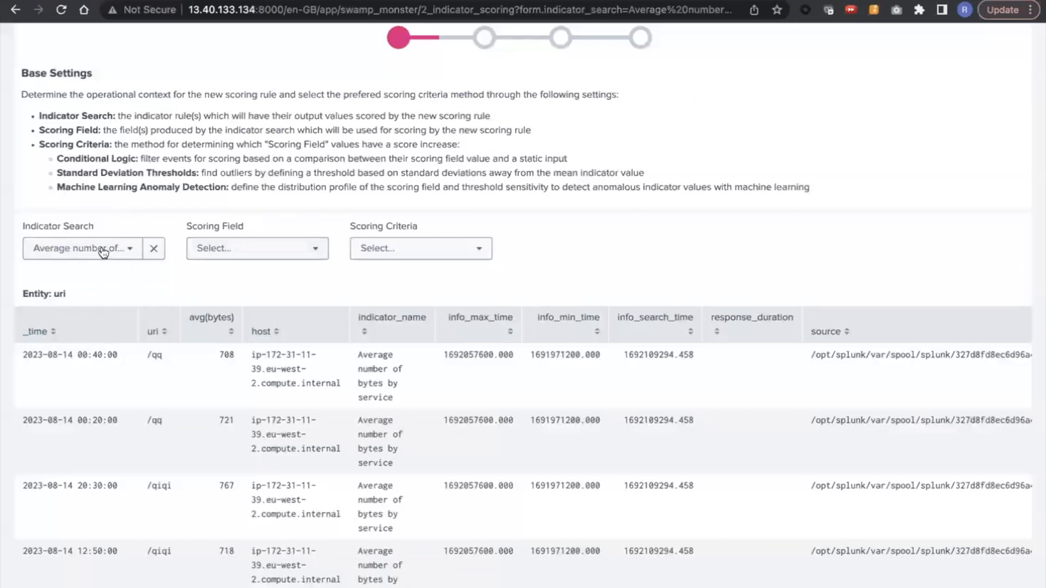
left_click(263, 257)
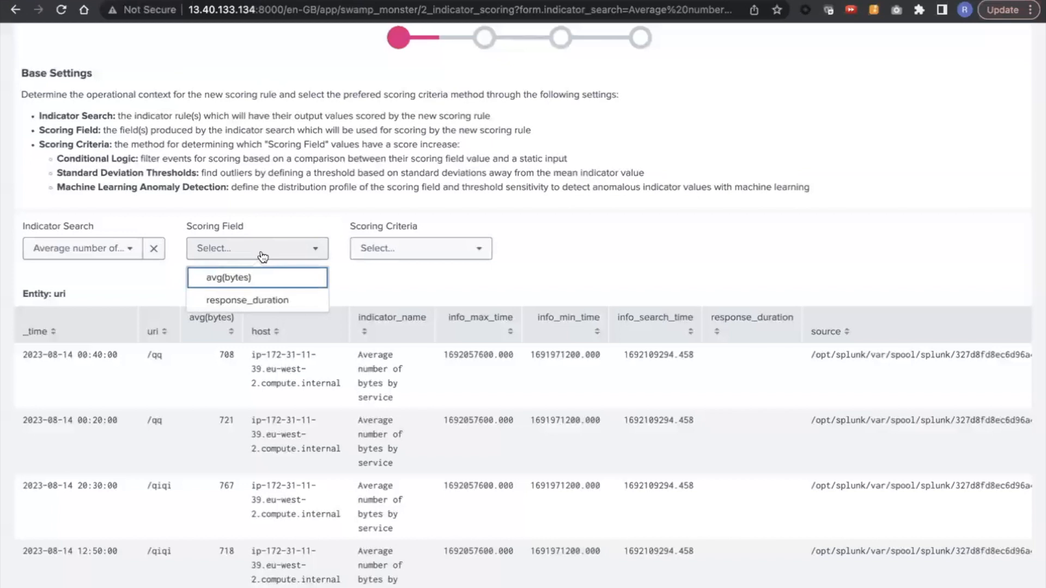
left_click(250, 284)
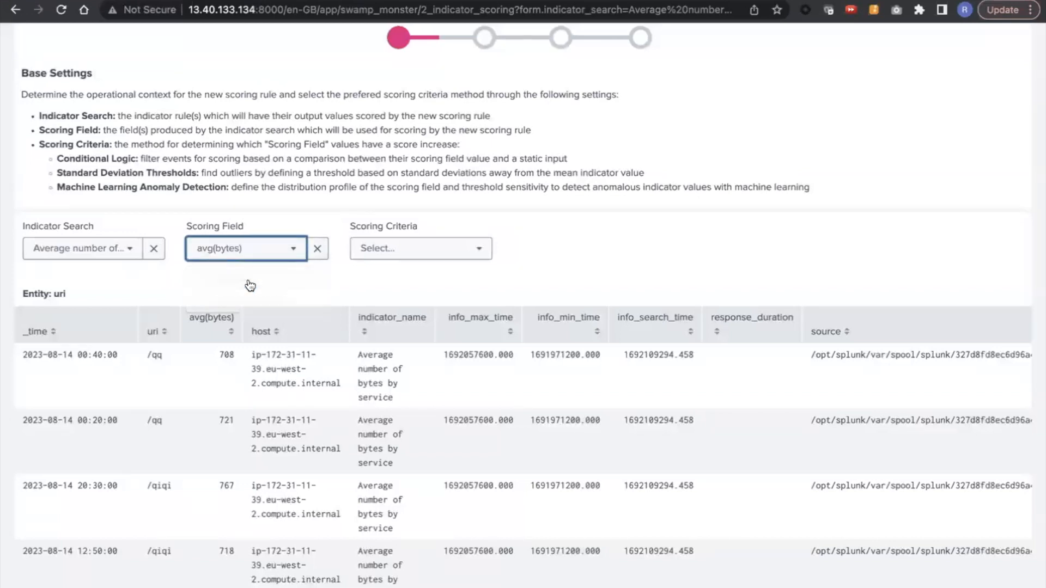
left_click(396, 249)
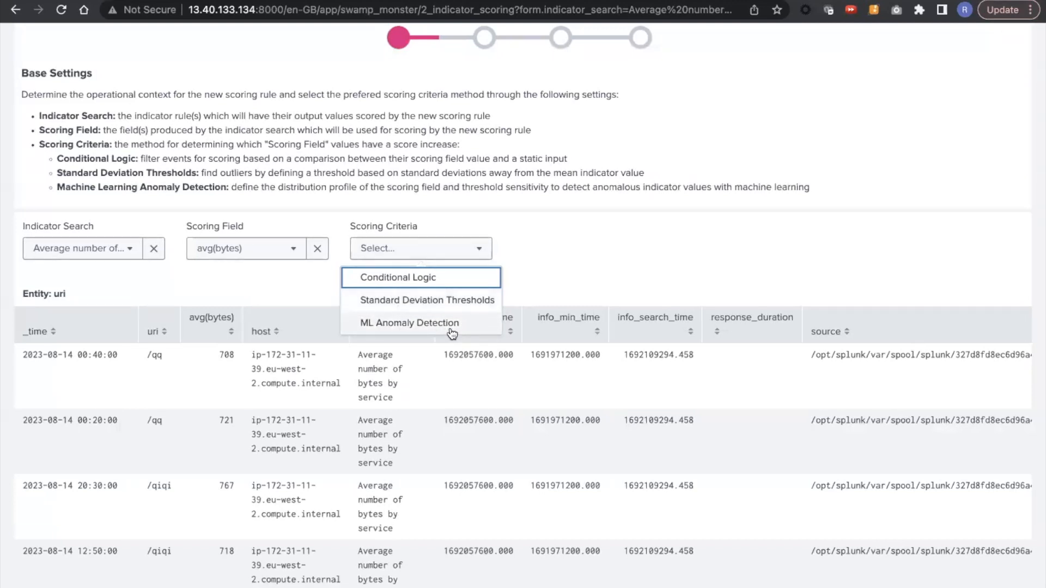
left_click(415, 327)
scroll(637, 249, "down", 3)
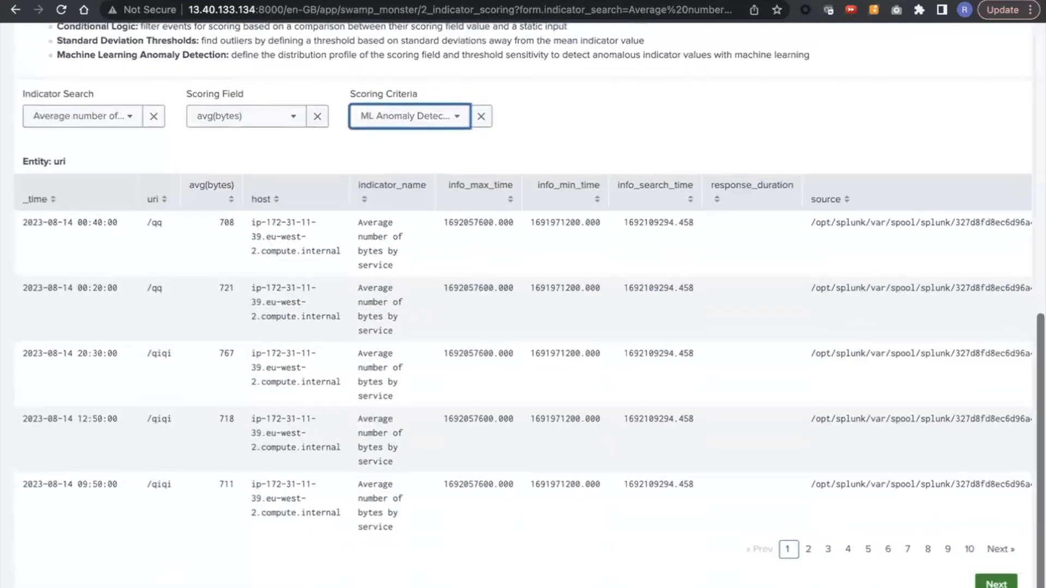
scroll(523, 306, "down", 10)
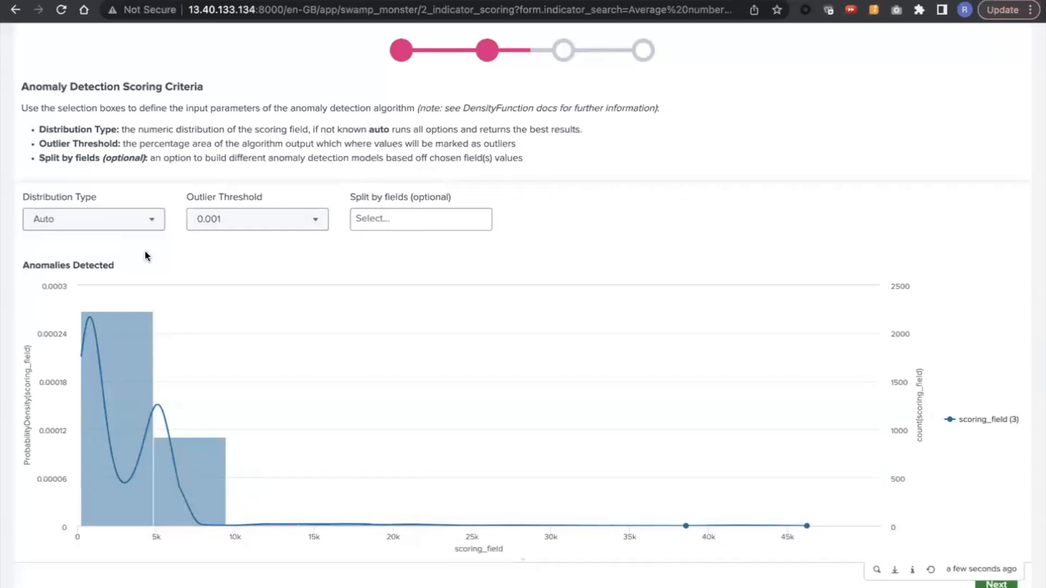
Step: Check the distribution type and outlier threshold options, keep Auto and 0.001, and continue to score sizing
left_click(123, 227)
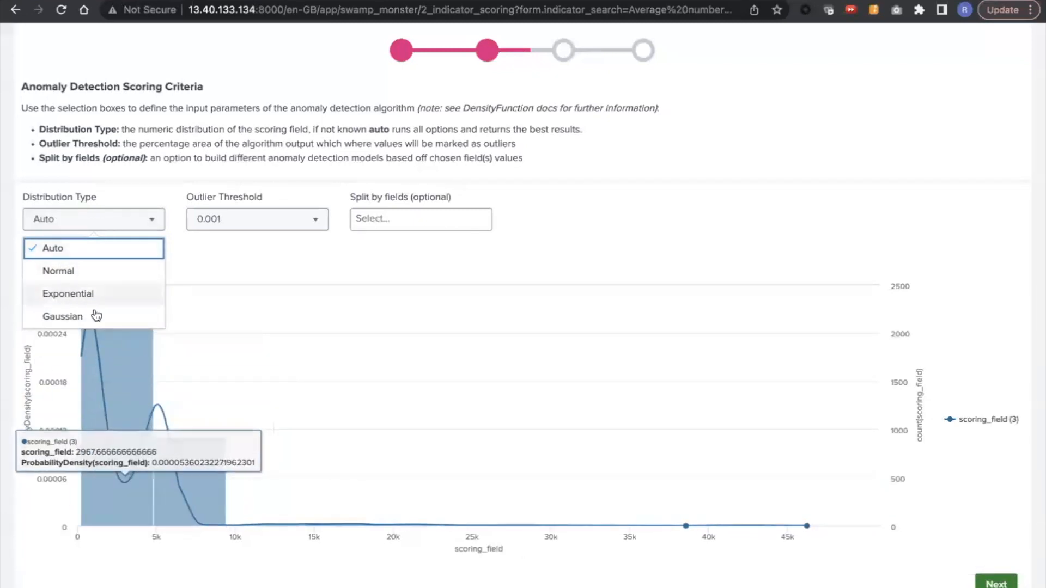
left_click(254, 224)
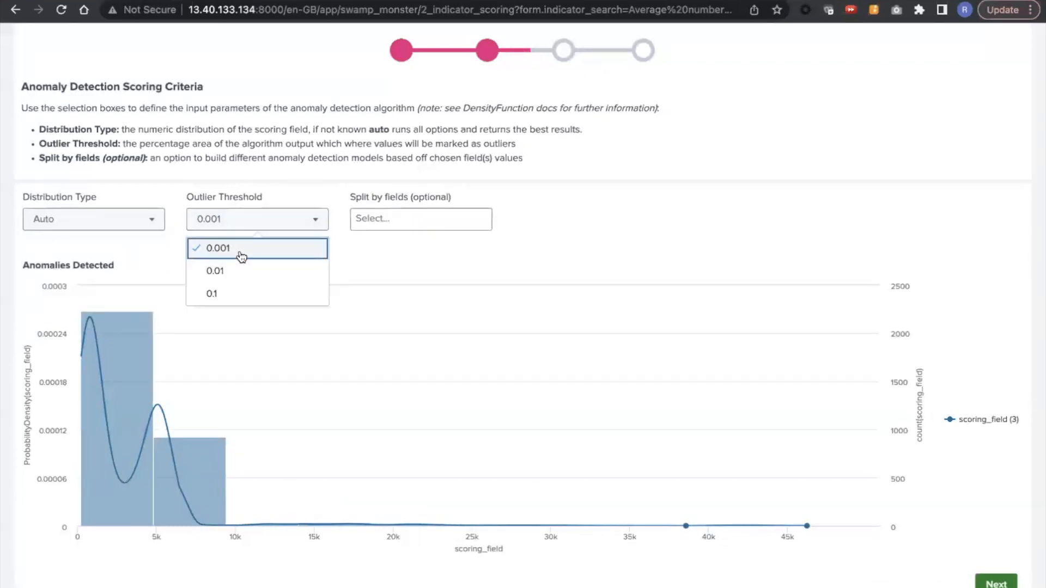
left_click(572, 245)
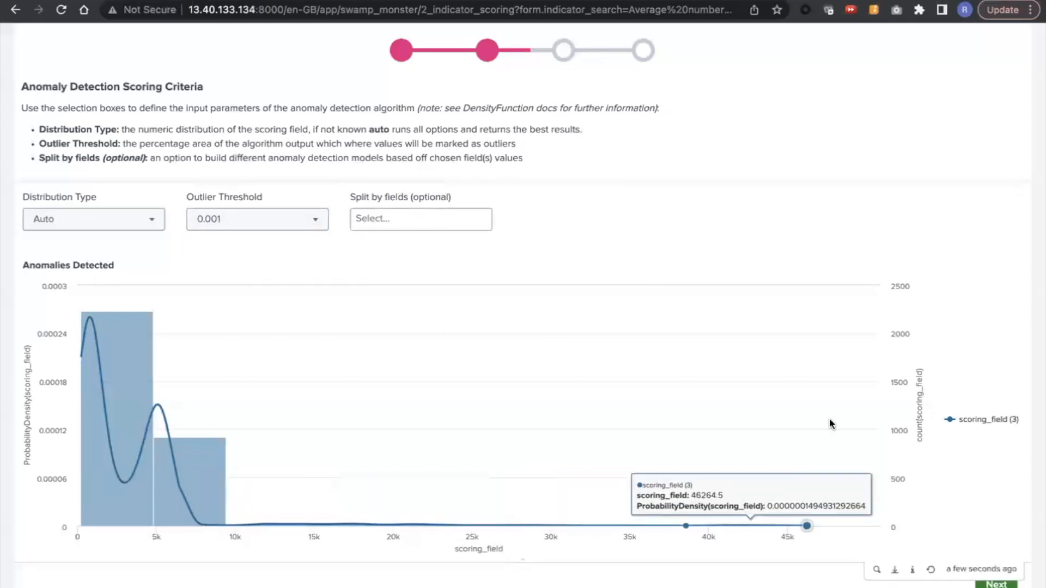
left_click(996, 586)
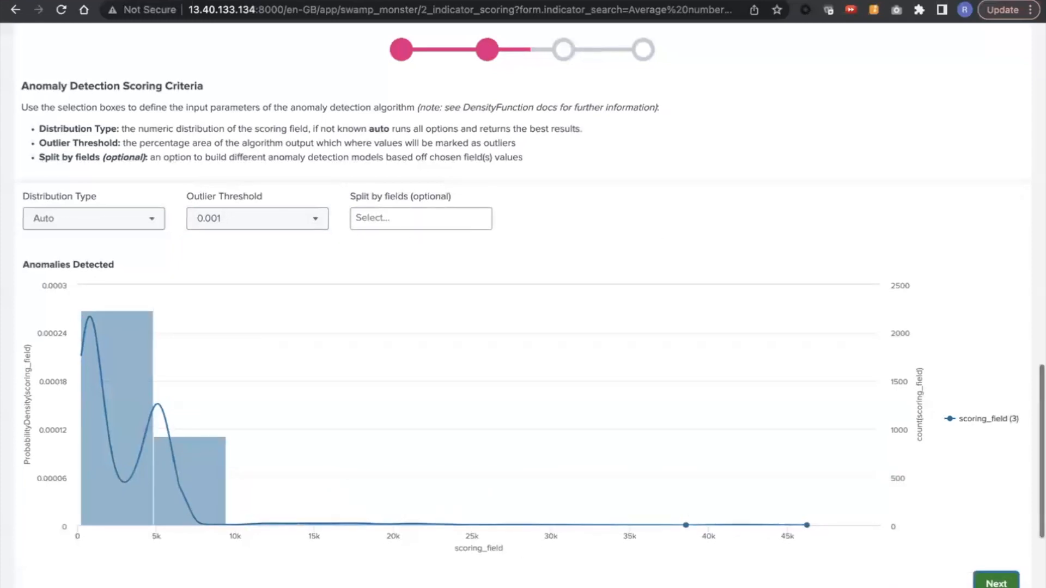
Step: Set the scoring method to Attribution Value * Scoring Field with an attribution value of 0.001
left_click(86, 527)
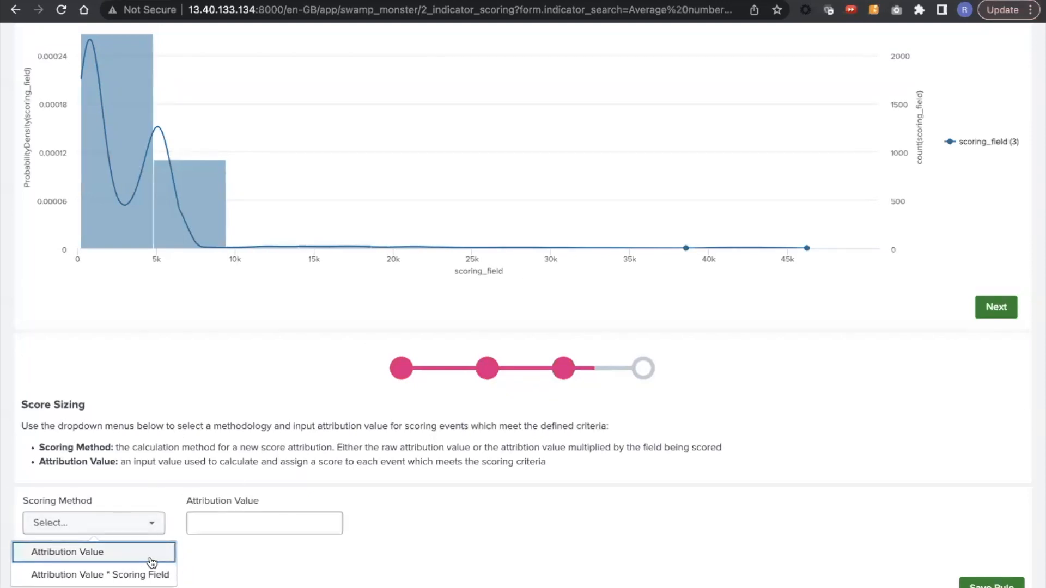
mouse_move(806, 256)
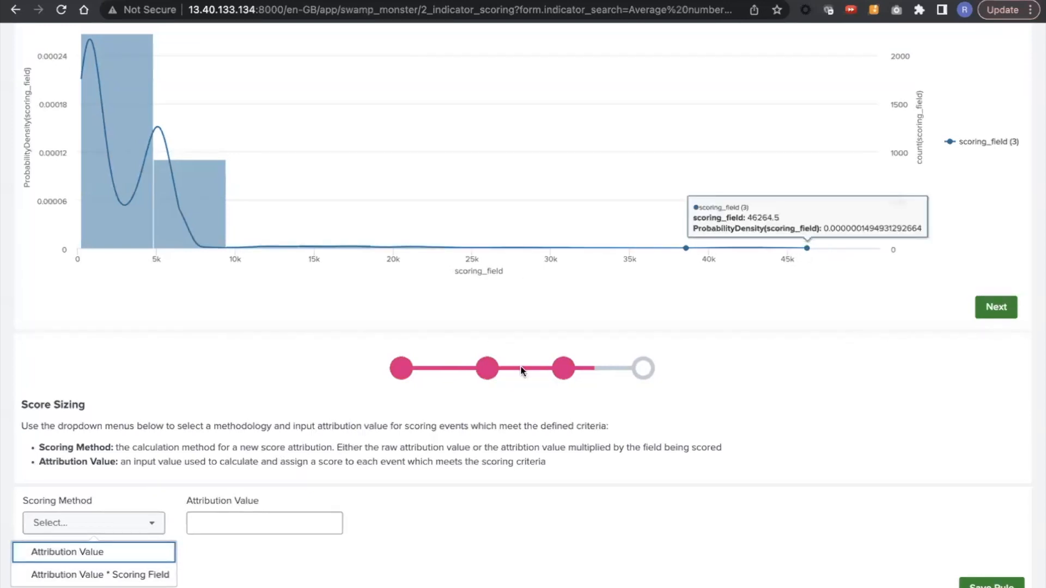
left_click(94, 576)
left_click(54, 523)
left_click(229, 534)
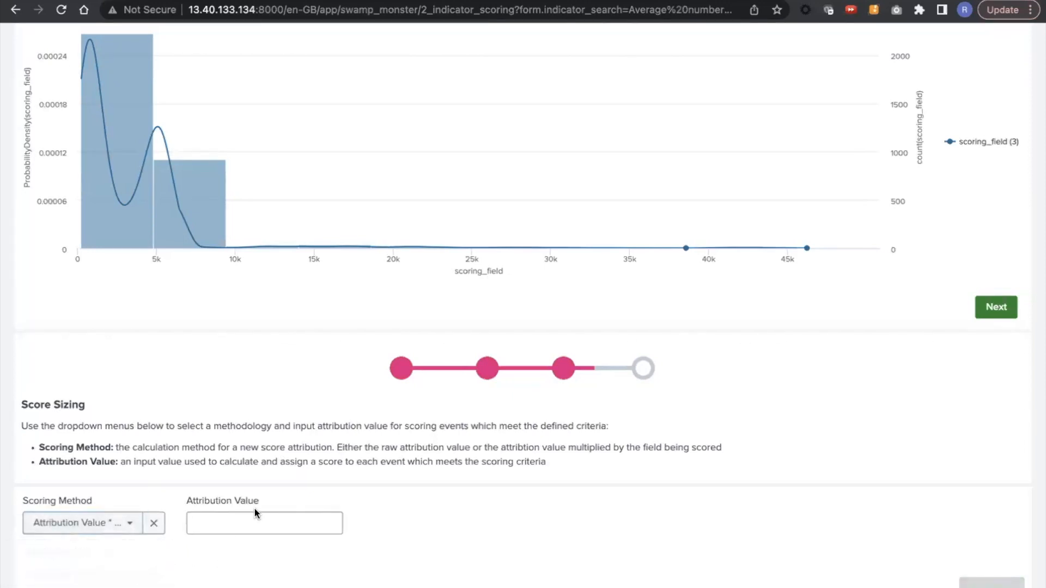
left_click(285, 516)
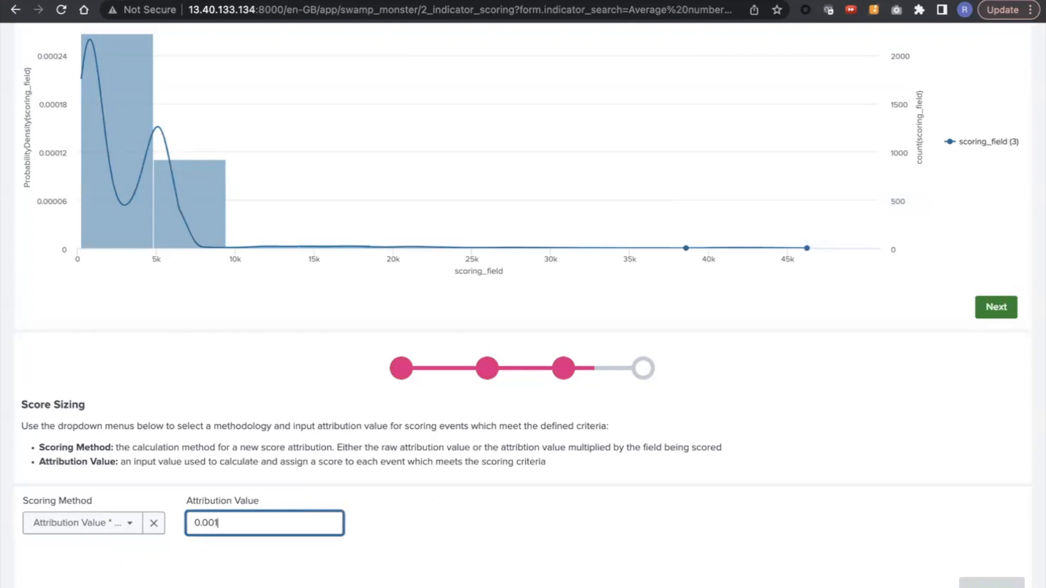
type("0.001")
Step: Set the attribution value to 0.002 and examine the attribution values and scoring fields in the score attribution preview
scroll(94, 360, "down", 5)
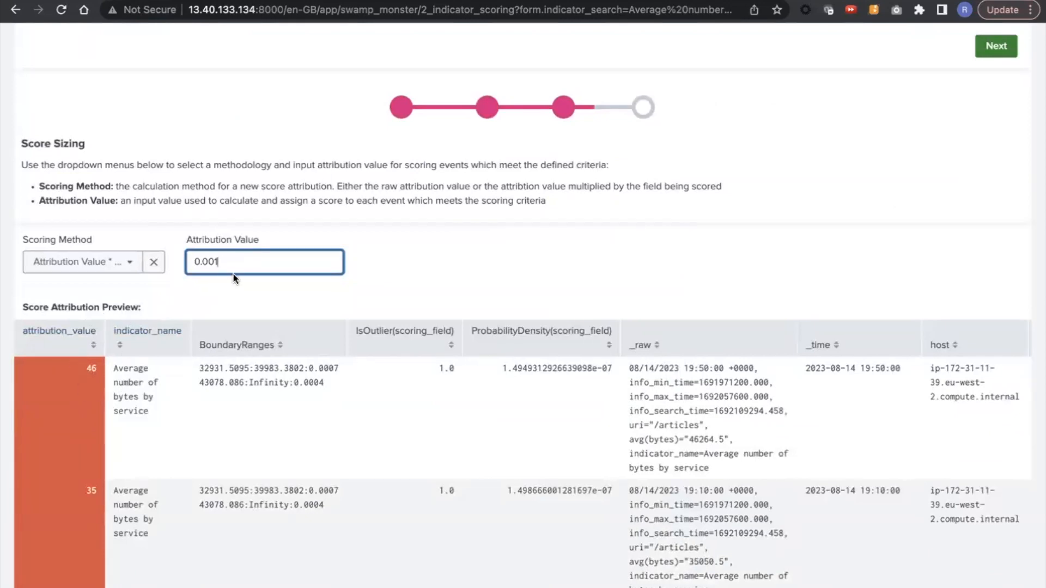
scroll(94, 385, "down", 3)
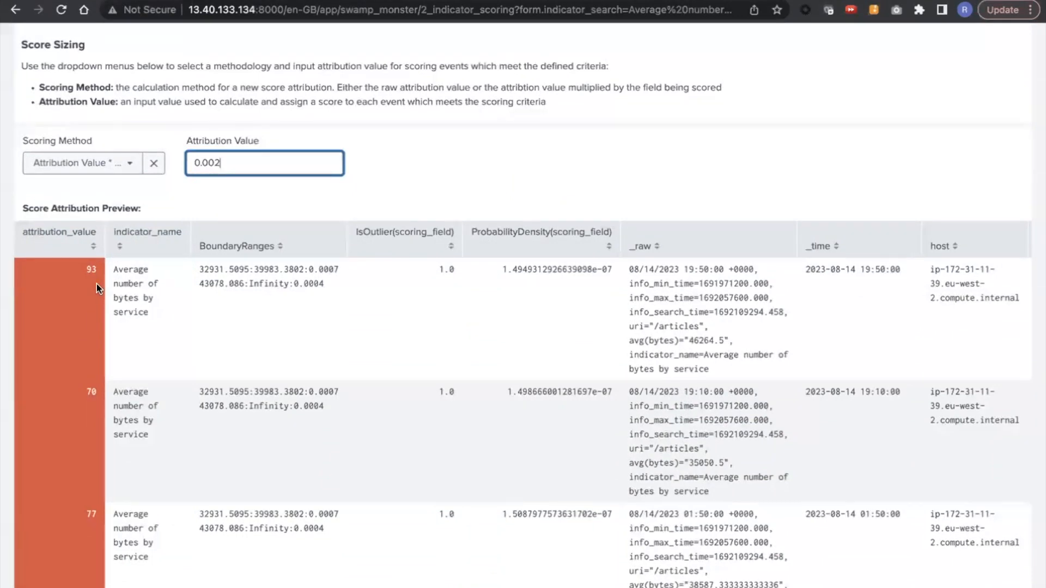
scroll(97, 283, "down", 2)
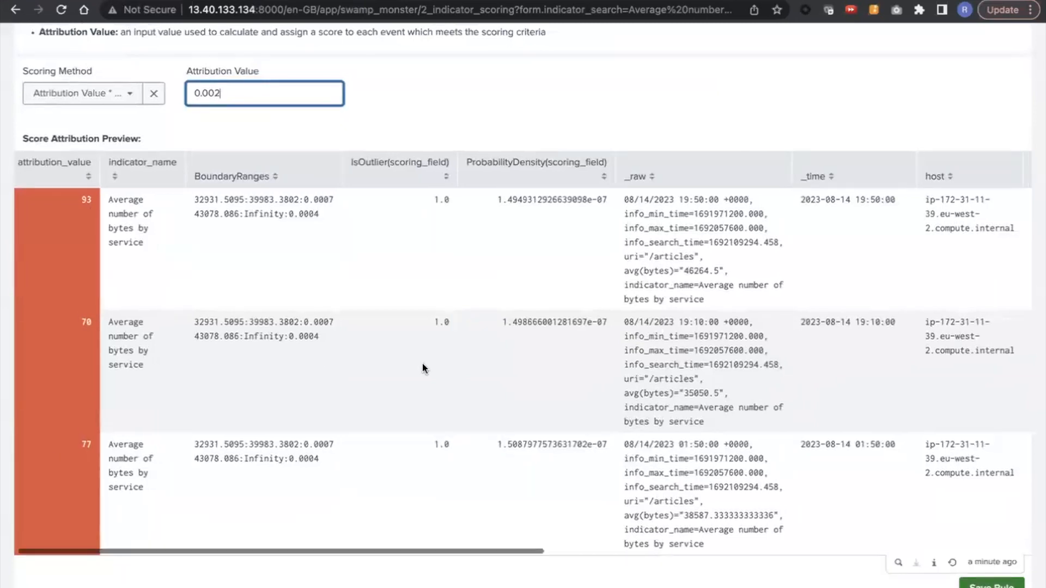
scroll(422, 364, "right", 10)
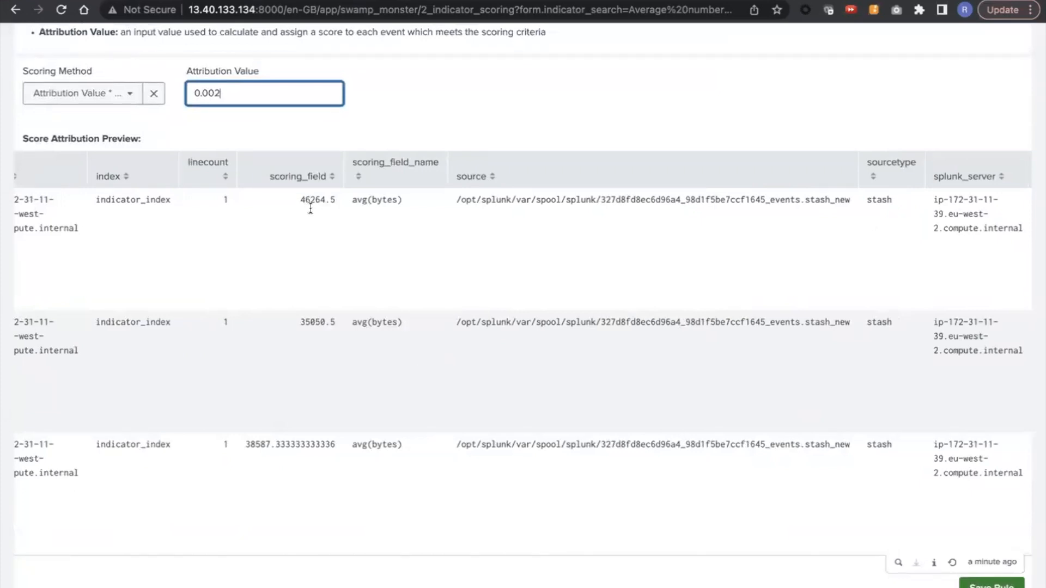
scroll(309, 203, "left", 3)
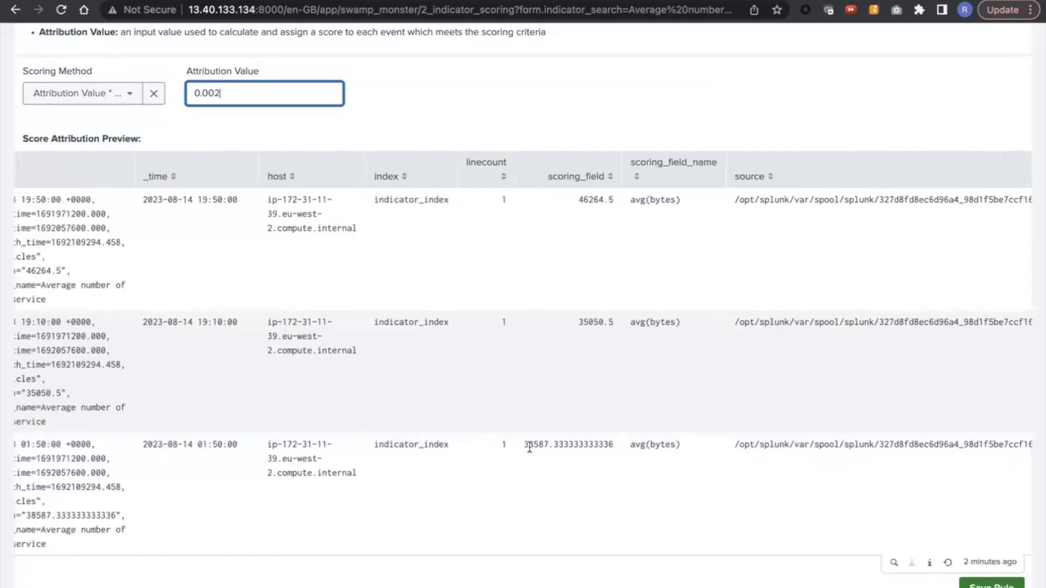
scroll(552, 444, "left", 7)
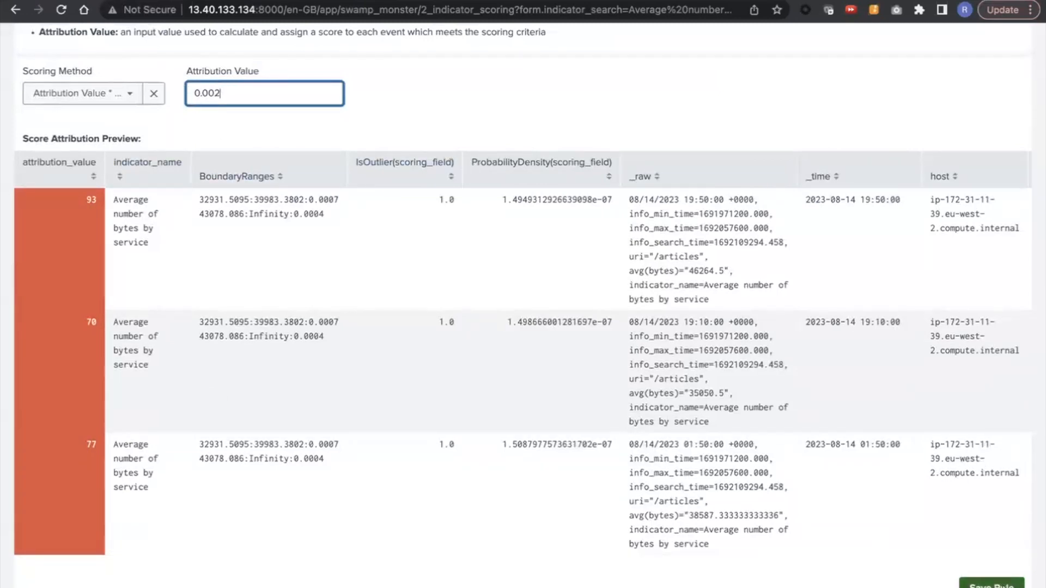
Step: Open the scoring rule for saving and name it "Anomalous high bytes by service - 10m window"
left_click(992, 584)
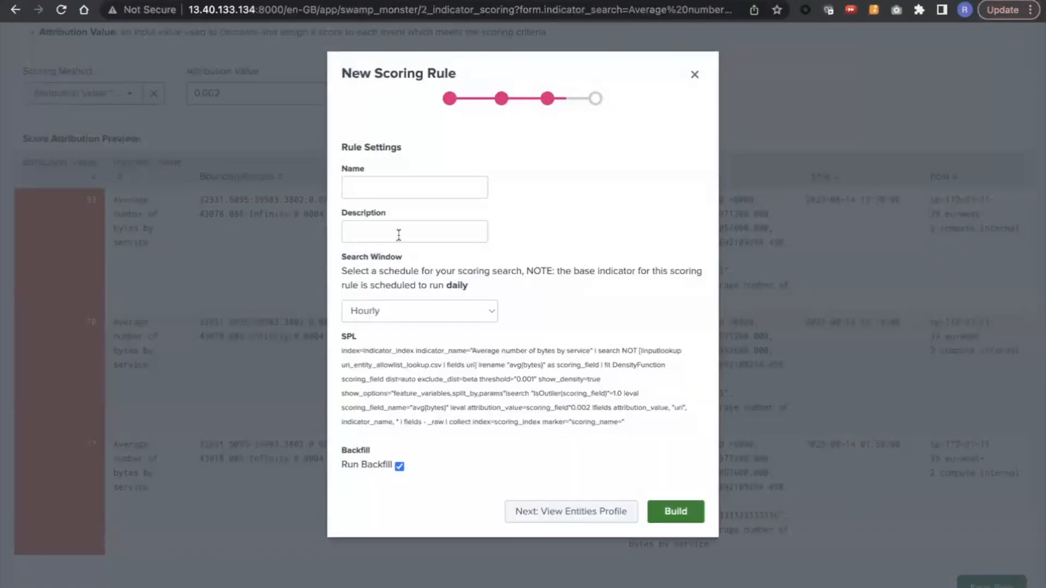
left_click(422, 184)
type("Anoimmalous high bytes by service - 10m window")
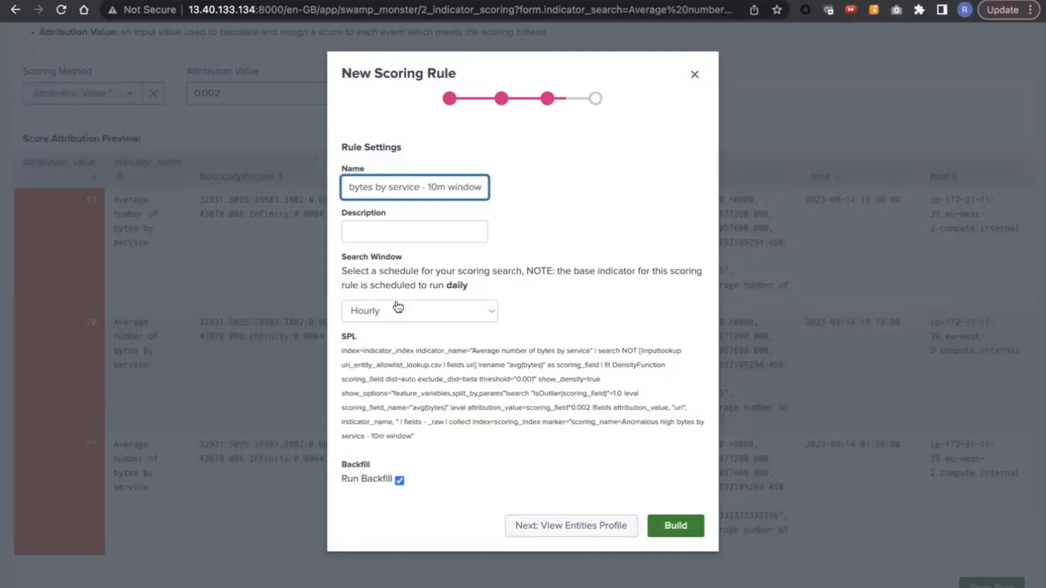
Step: Set the scoring rule's search window to Daily and build the rule with its backfill enabled
left_click(398, 309)
left_click(397, 330)
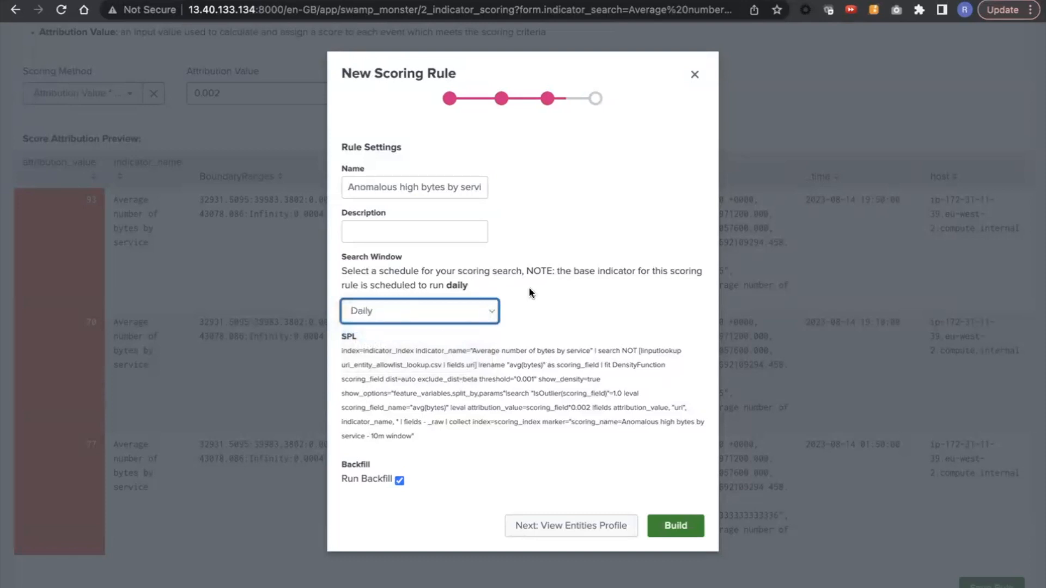
left_click(674, 525)
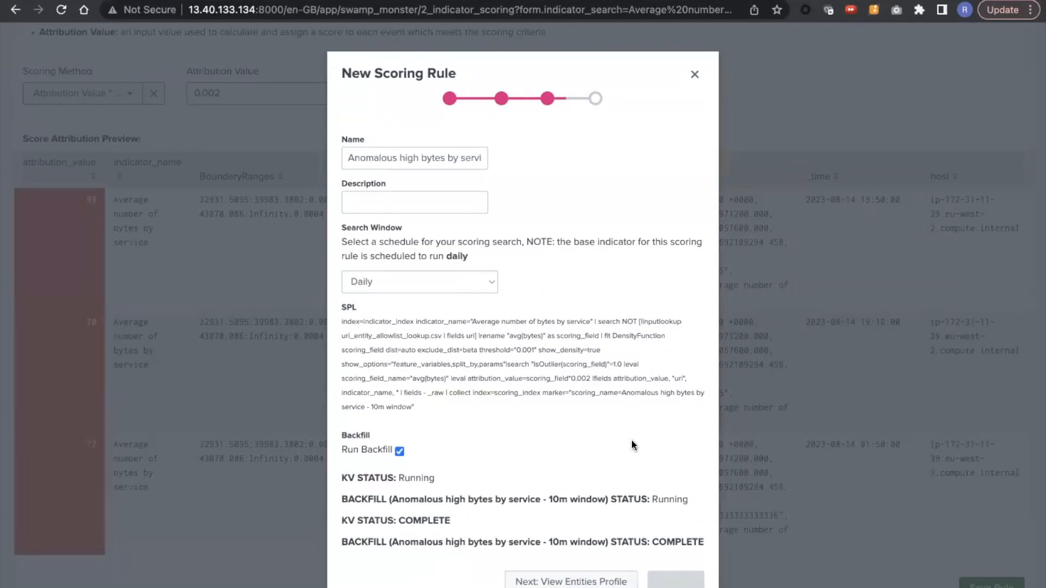
Step: View the entities profile and examine the uri behaviour scores, prioritised entities and their triggered scoring rules
left_click(549, 582)
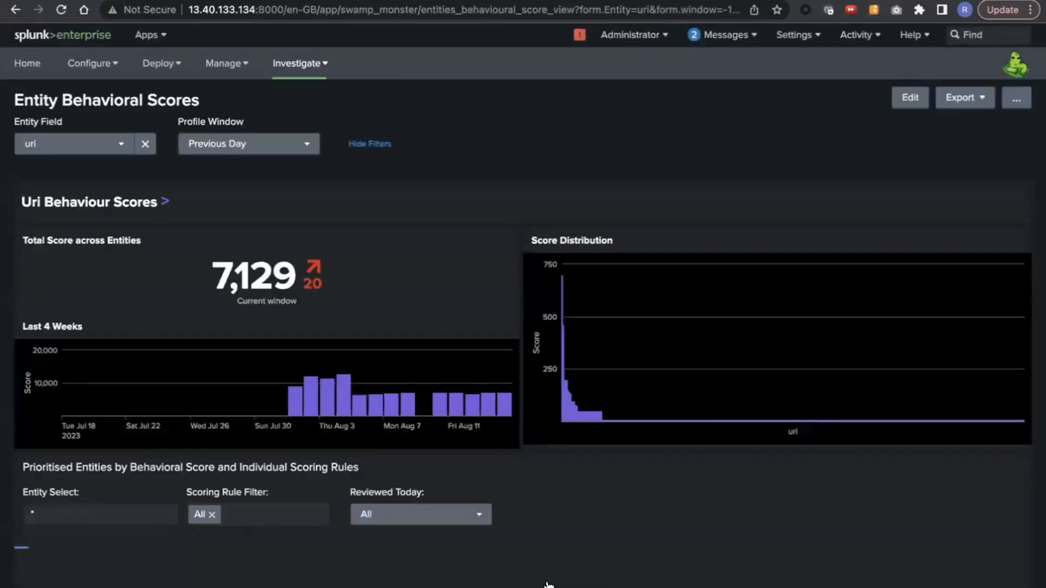
scroll(547, 584, "down", 5)
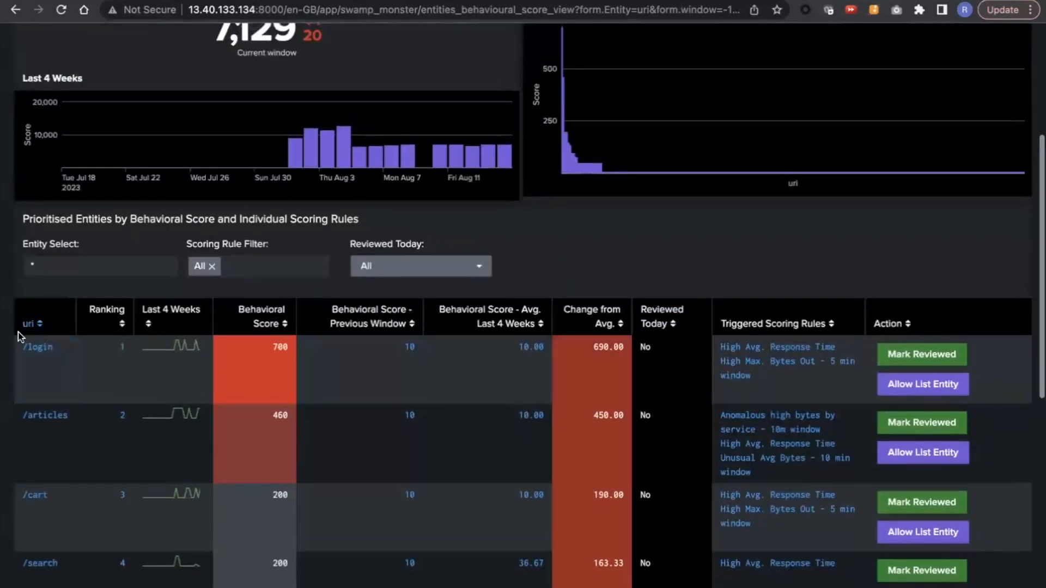
scroll(192, 428, "up", 2)
scroll(193, 431, "up", 1)
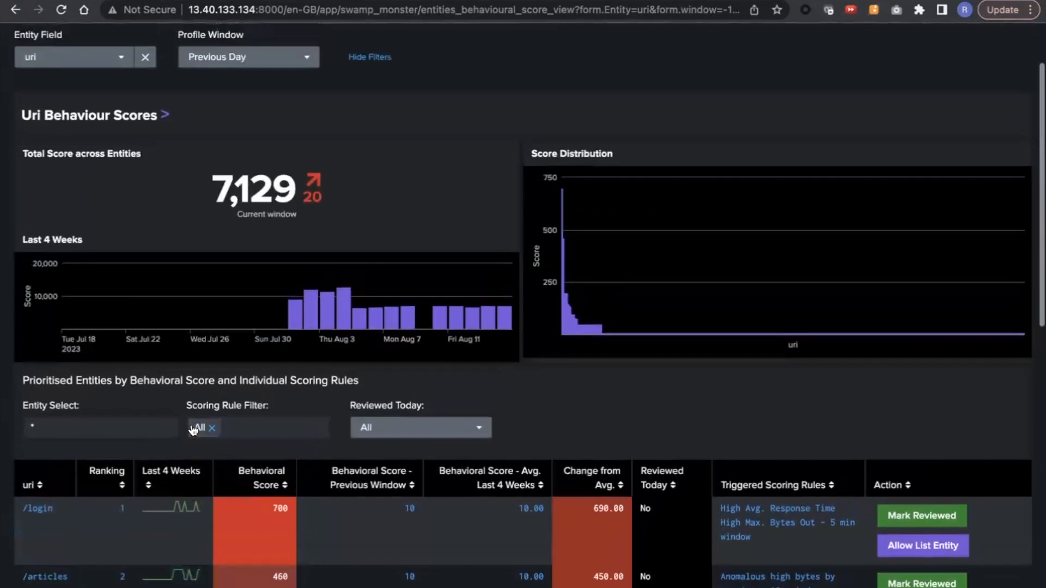
scroll(229, 315, "up", 2)
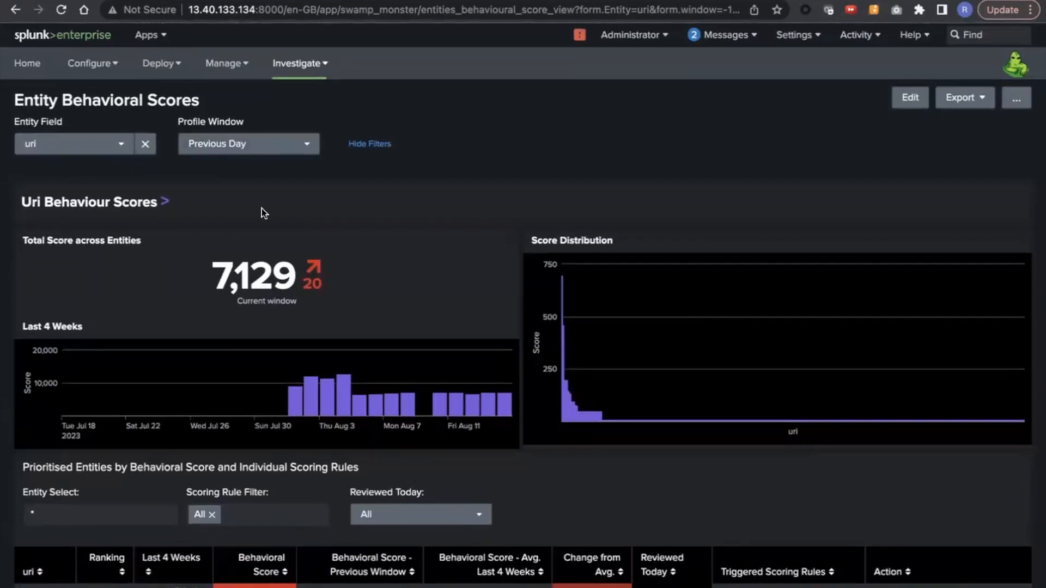
Step: Check the available profile windows, keeping Previous Day, and examine the score distribution and the scoring rules triggered by the top uri entities
scroll(262, 213, "down", 1)
left_click(235, 143)
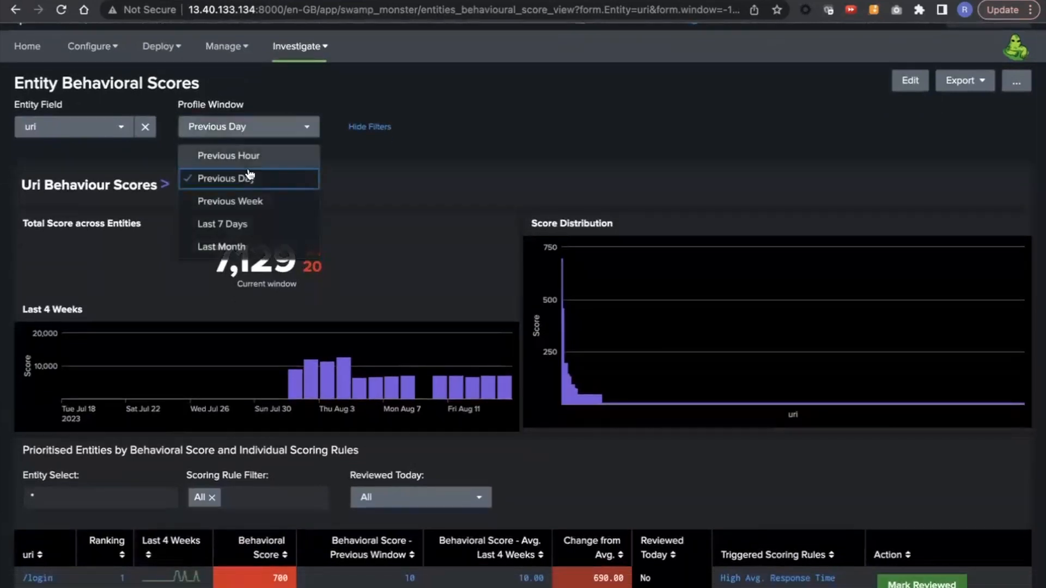
left_click(466, 151)
scroll(163, 197, "down", 1)
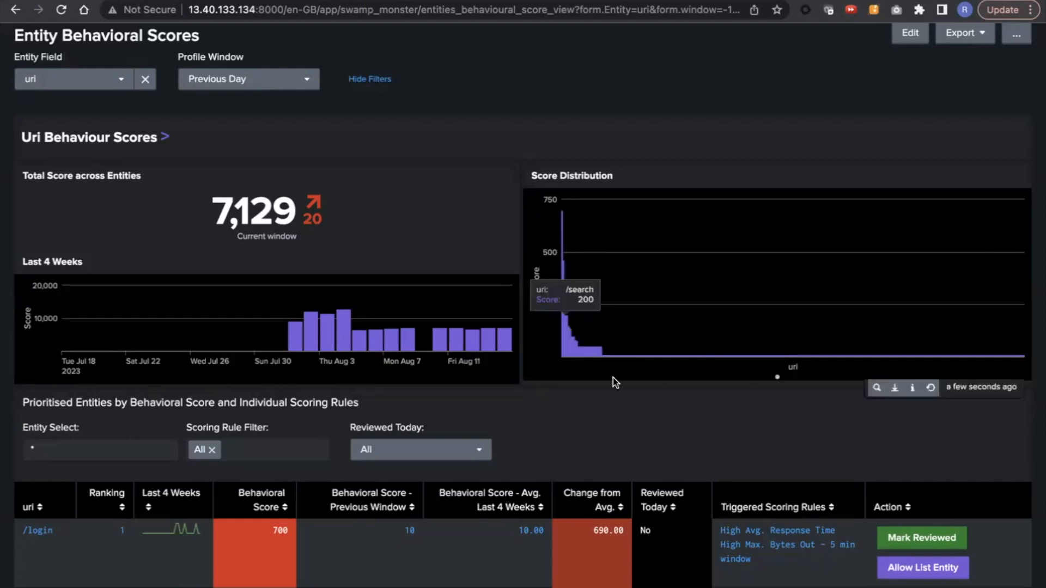
scroll(646, 397, "down", 2)
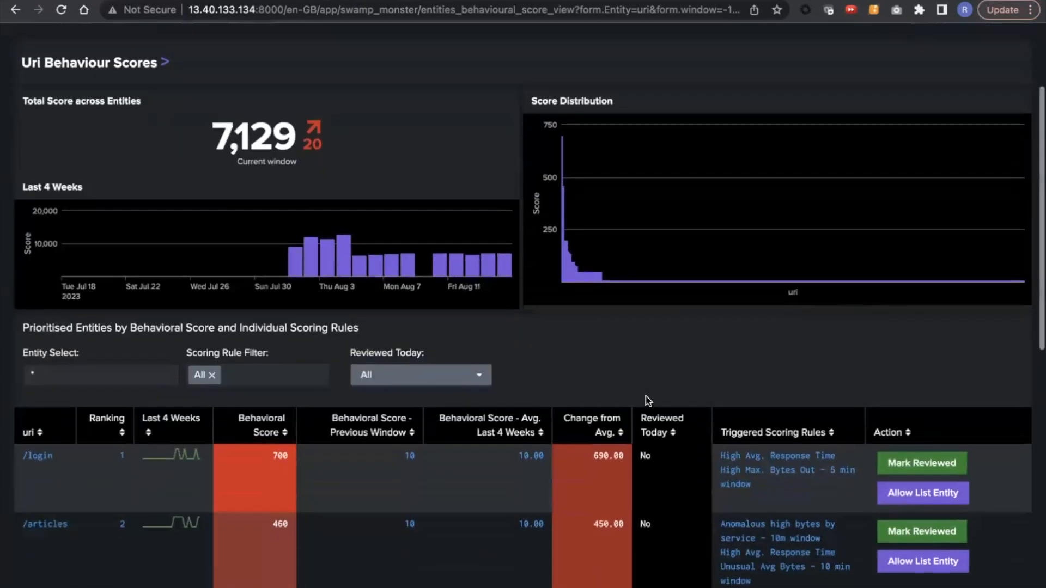
scroll(646, 396, "down", 3)
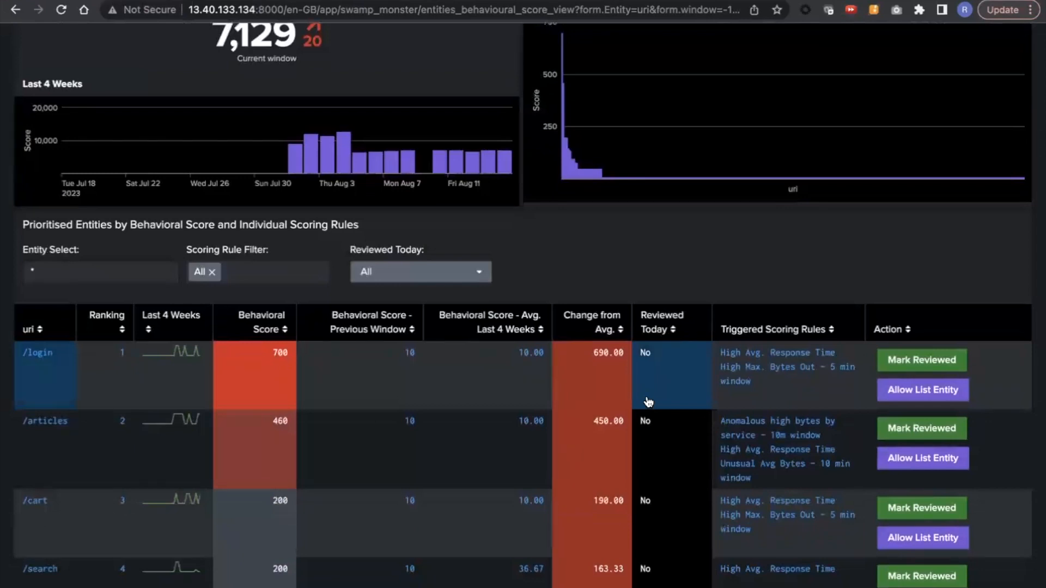
scroll(315, 344, "down", 4)
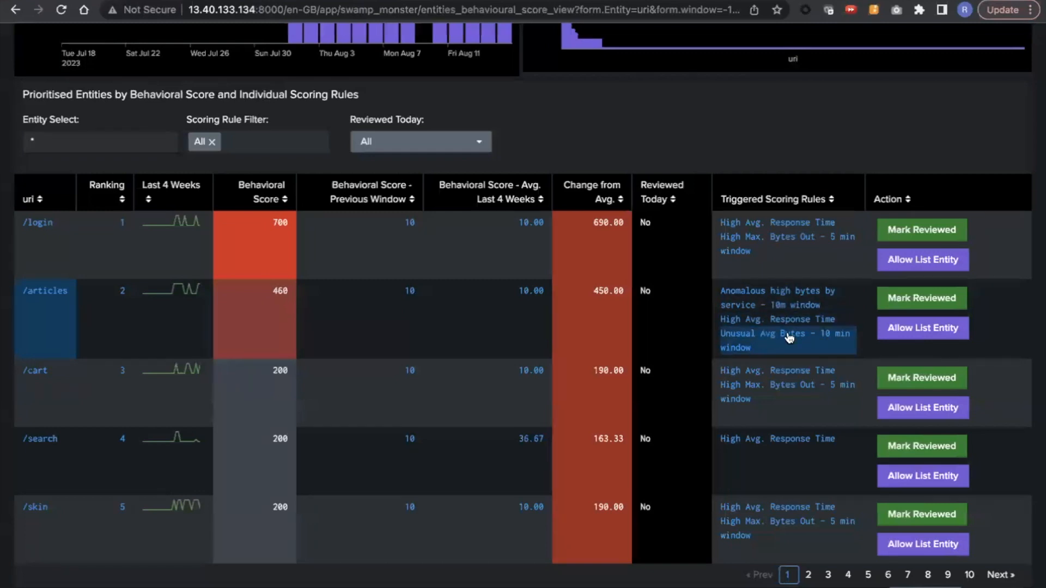
Step: Examine Scoring Rule Health, comparing score by scoring rule and instances triggered by scoring rule against the prioritised entities
scroll(783, 342, "down", 2)
scroll(784, 348, "down", 5)
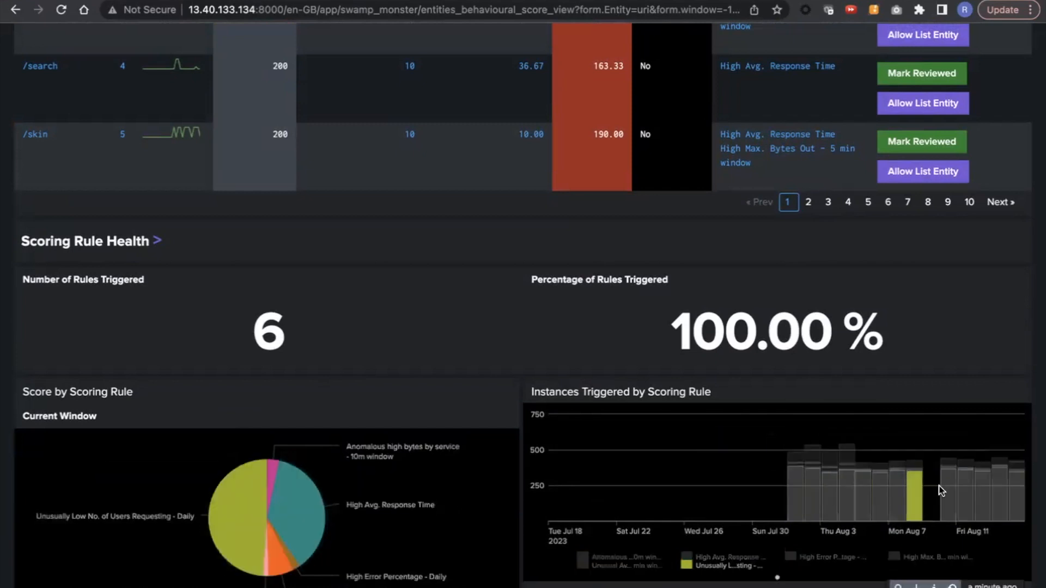
scroll(949, 494, "up", 1)
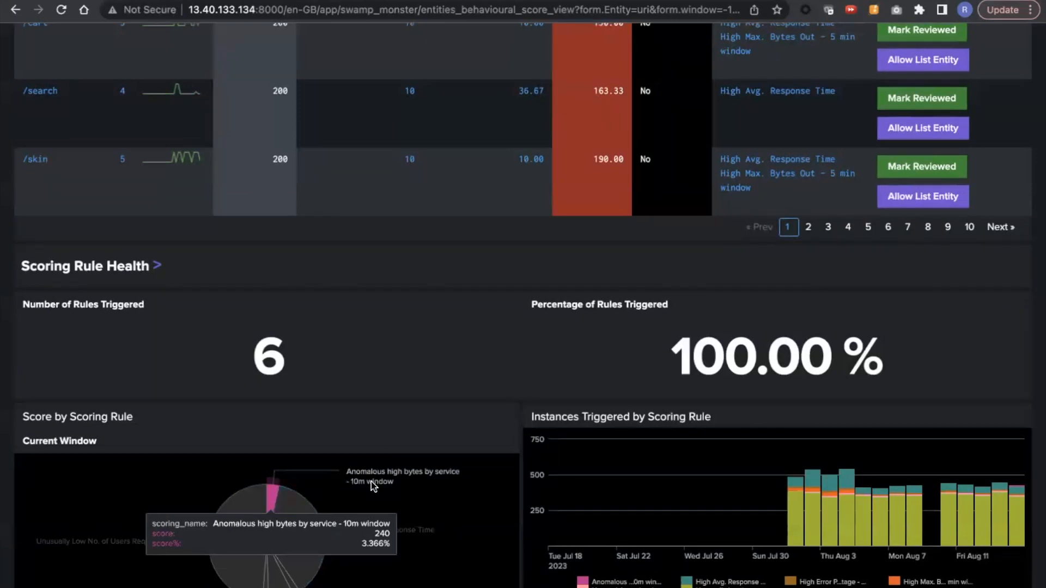
scroll(371, 481, "up", 5)
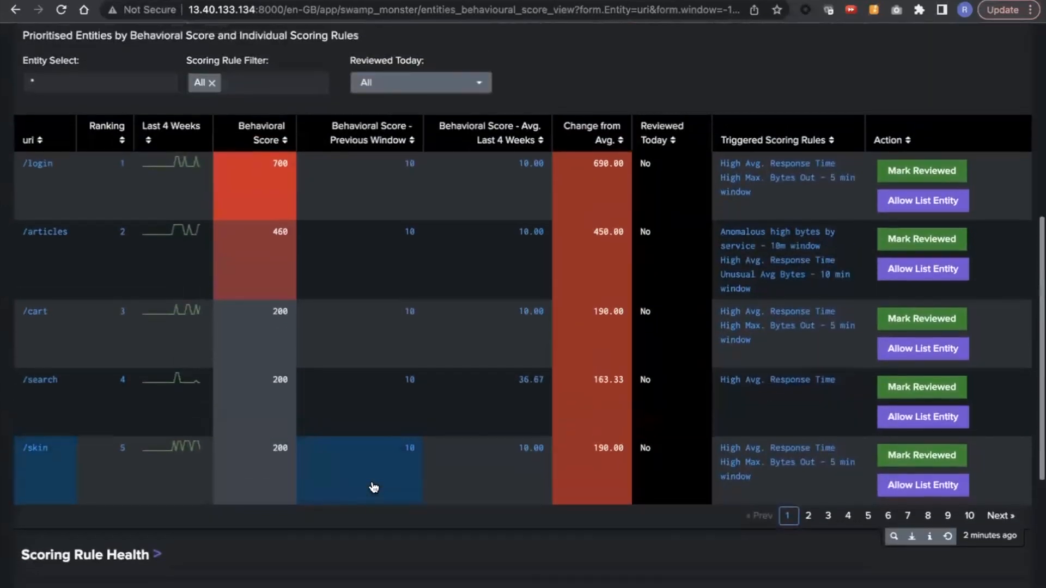
scroll(374, 488, "up", 1)
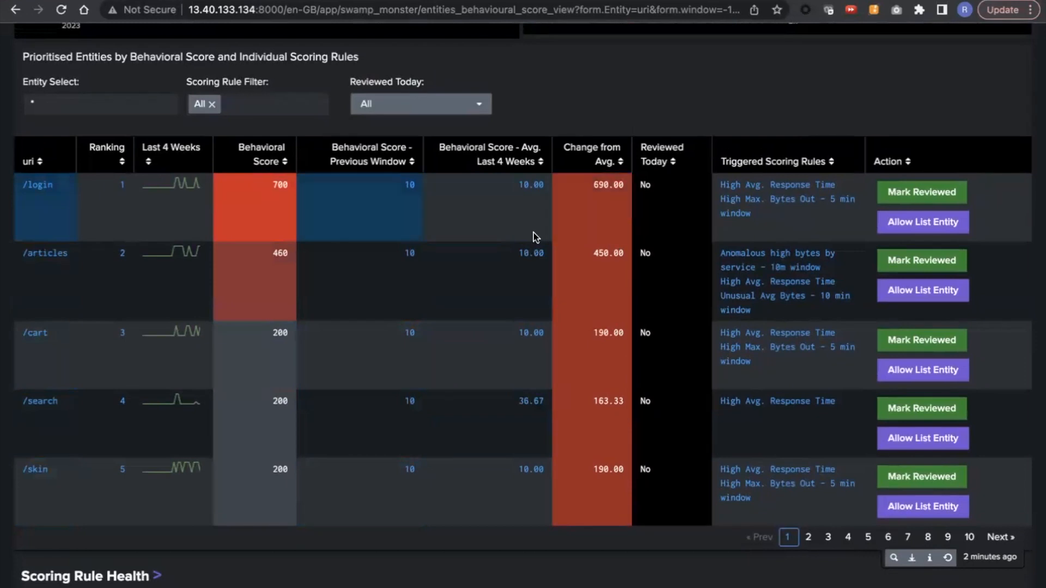
Step: Open the single entity profile for /login and drill down into its "High Max. Bytes Out - 5 min window" rule
left_click(45, 215)
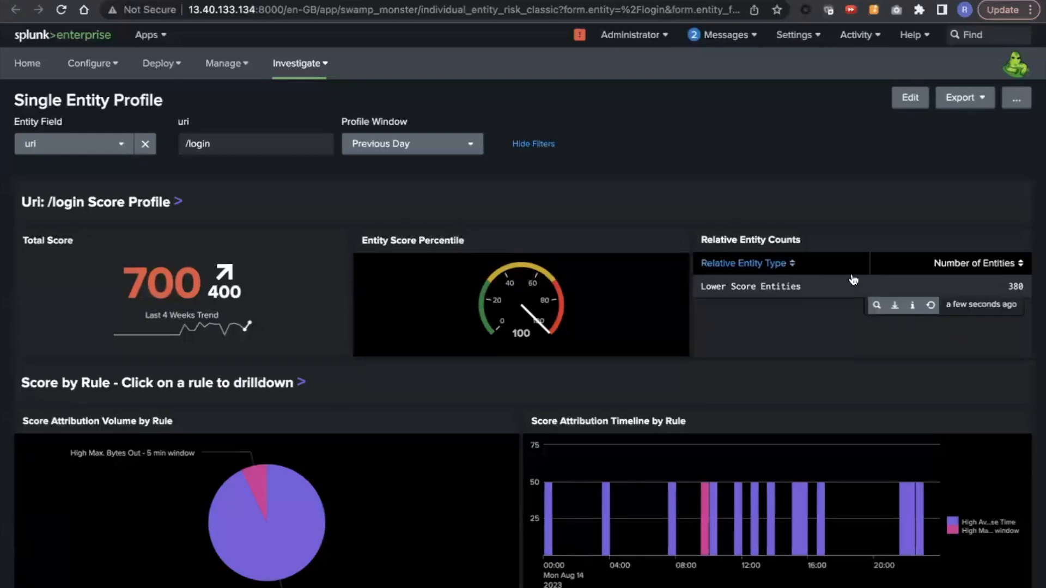
scroll(823, 324, "down", 1)
mouse_move(328, 537)
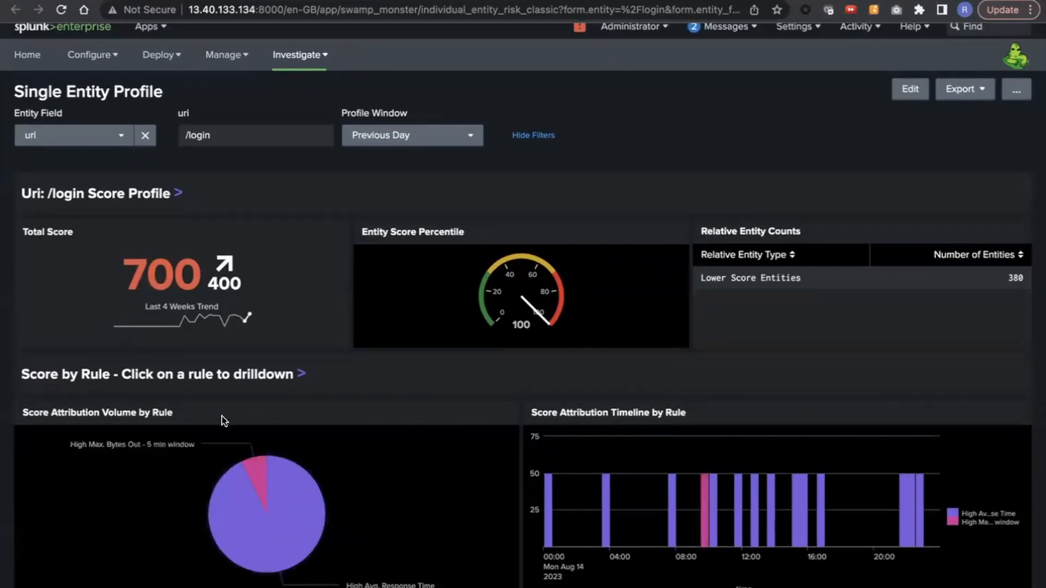
left_click(254, 476)
scroll(289, 299, "down", 5)
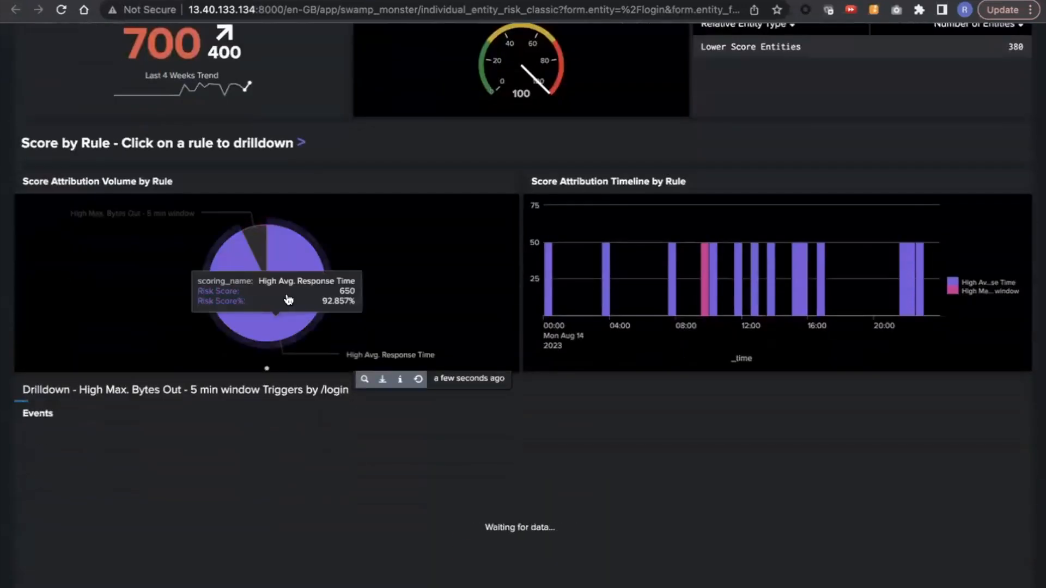
Step: Examine the drilldown's max(bytes_out) events and score attributions for /login, along with the score attribution charts by rule
scroll(288, 300, "down", 6)
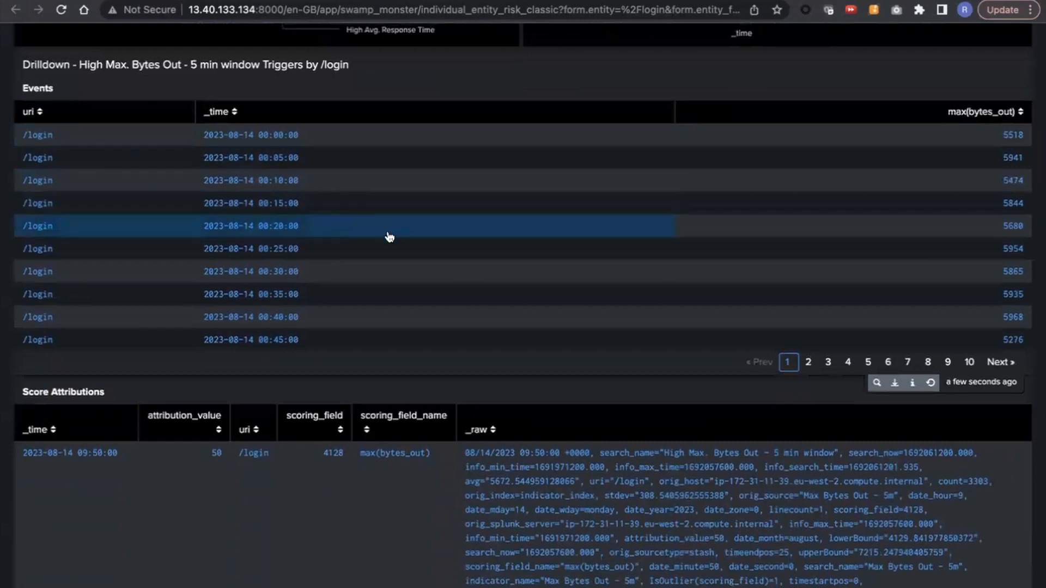
scroll(475, 279, "down", 1)
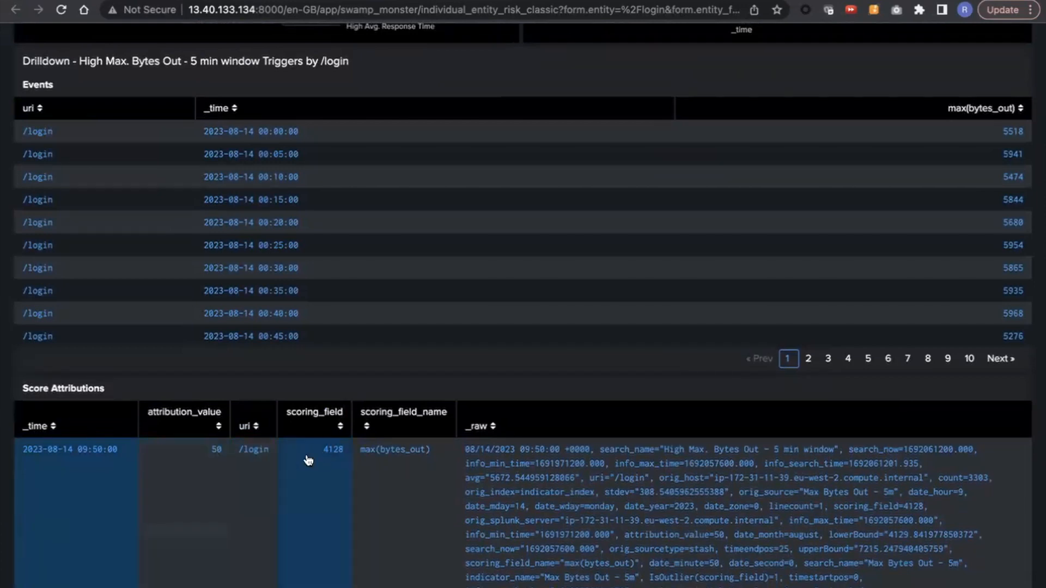
scroll(733, 289, "up", 1)
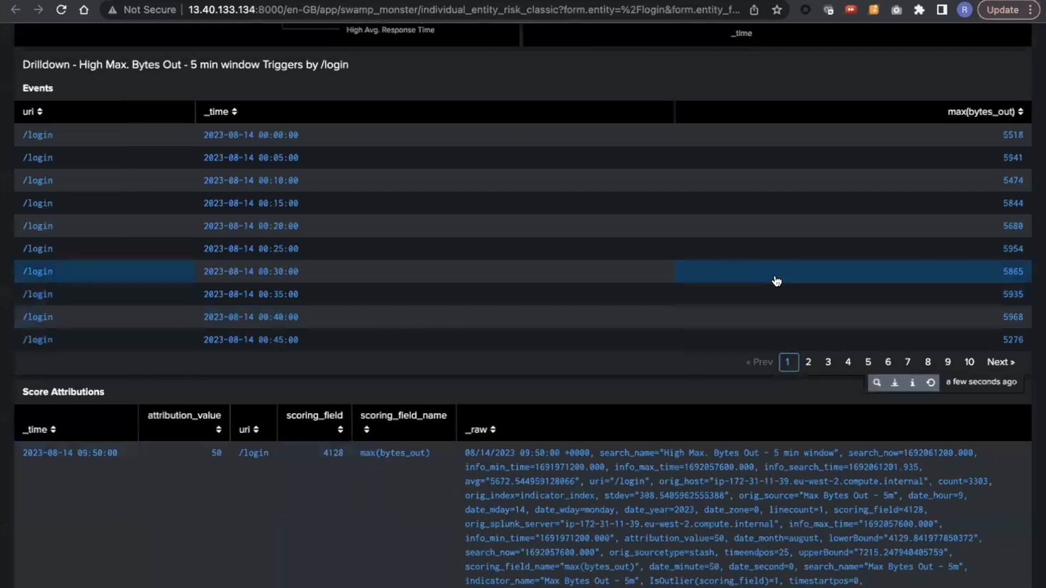
scroll(776, 280, "up", 1)
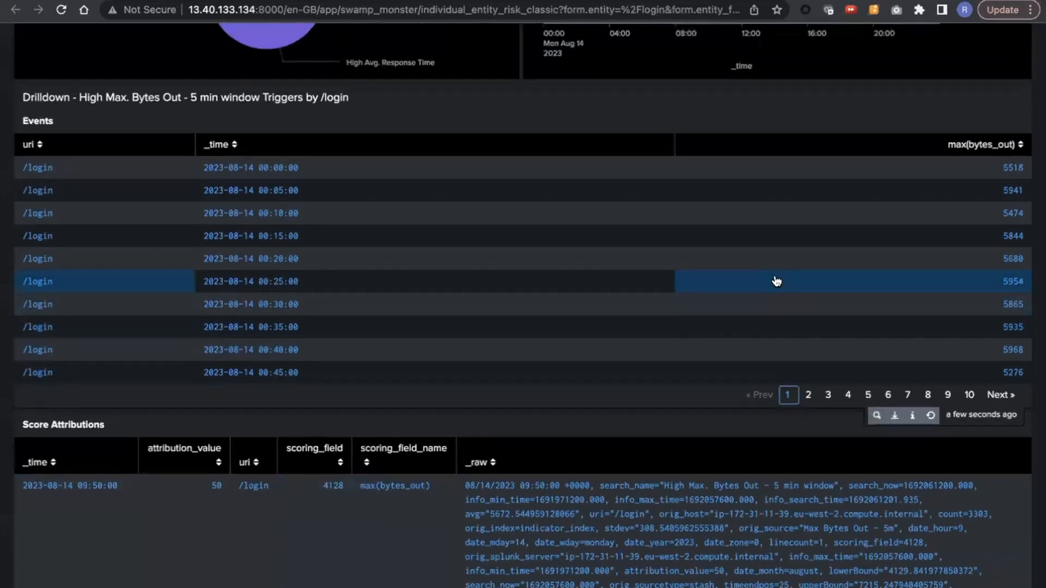
scroll(777, 281, "up", 5)
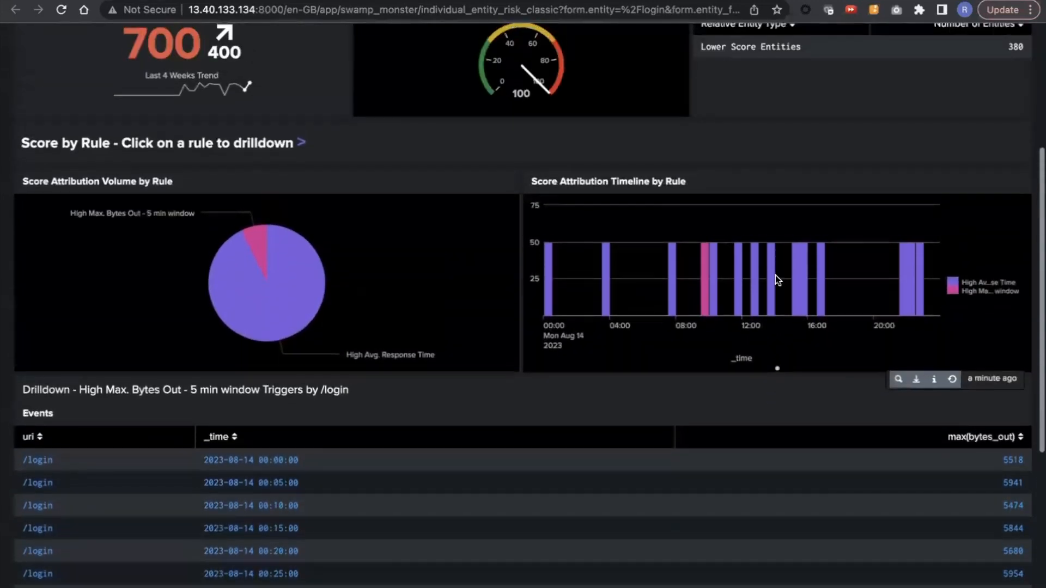
scroll(386, 251, "down", 1)
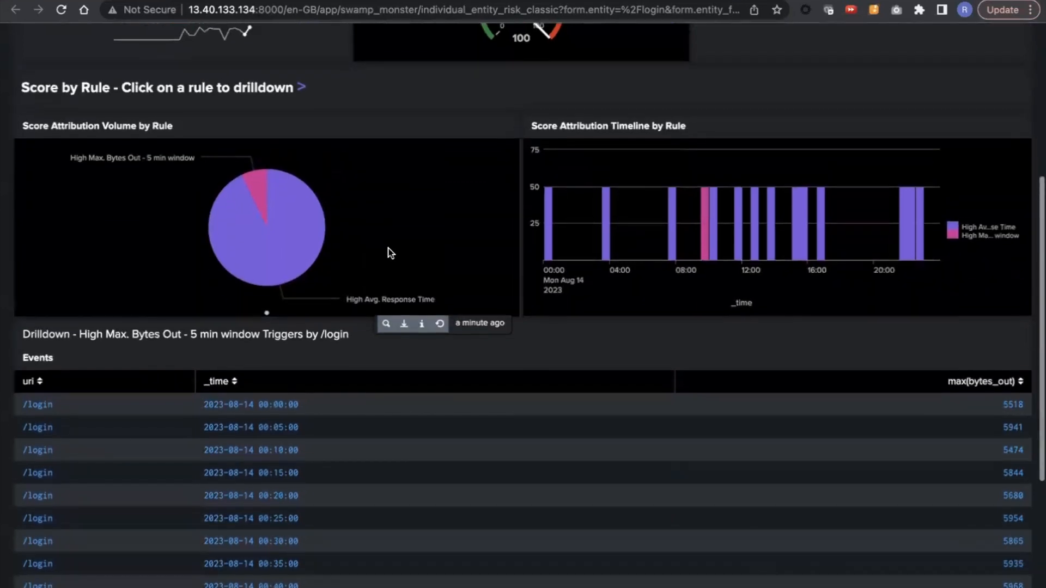
Step: Open the /login drilldown events as a search and reduce the query to index=web_server |search uri="/login" to view the raw events
left_click(64, 404)
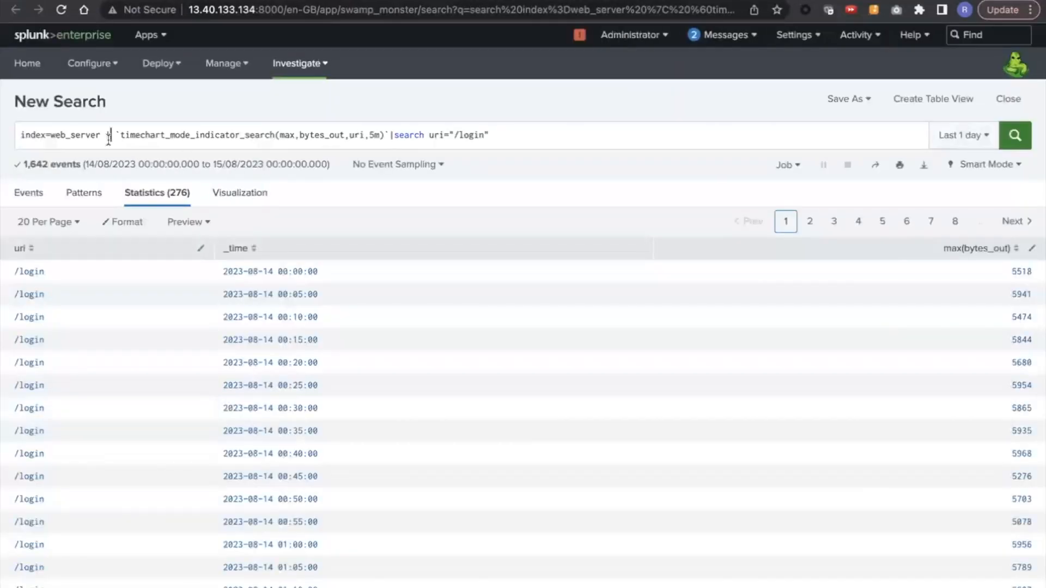
left_click_drag(109, 136, 384, 138)
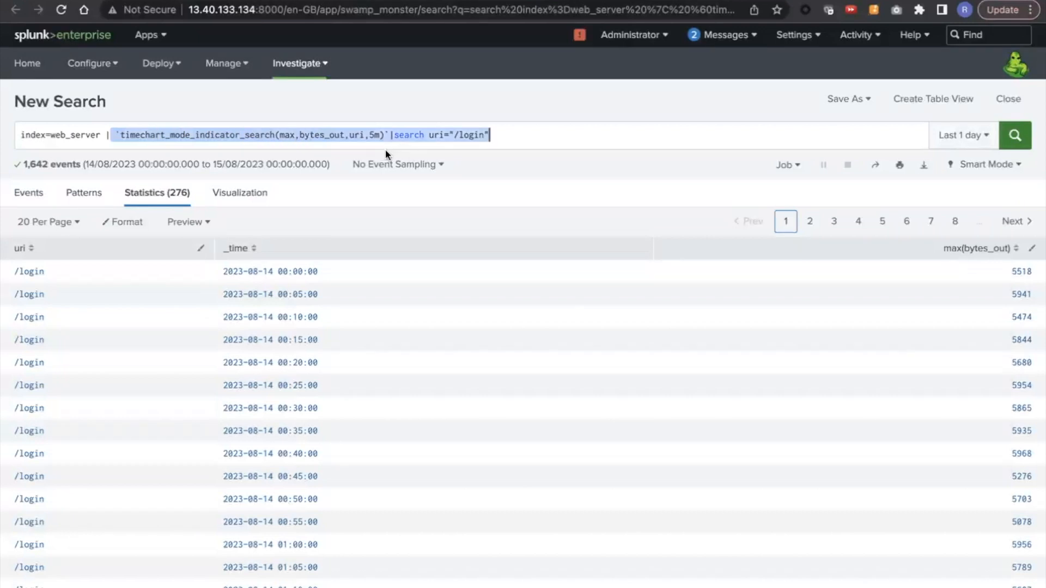
key("BackSpace")
key("BackSpace")
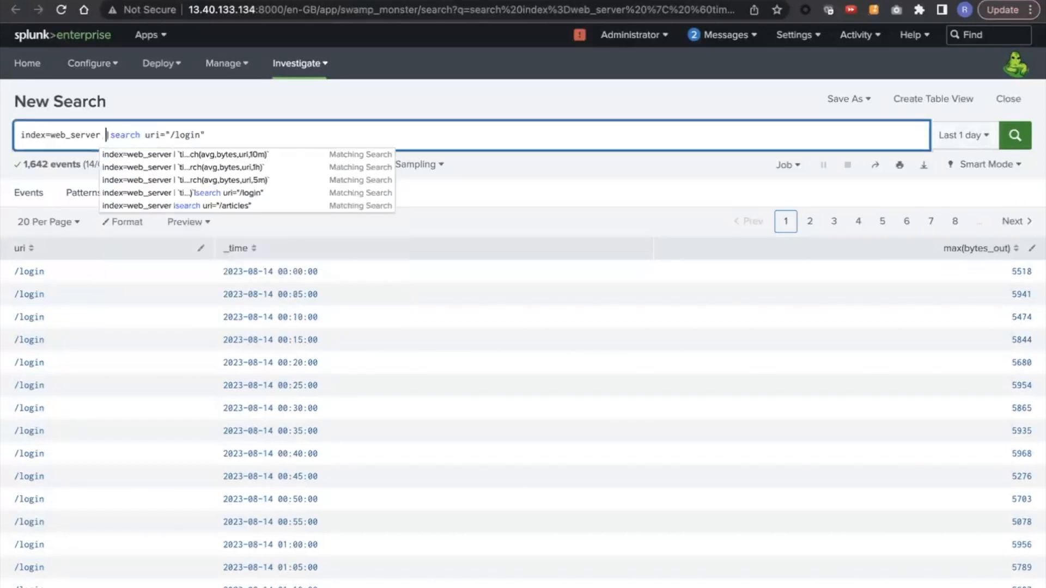
key("Return")
scroll(548, 398, "down", 4)
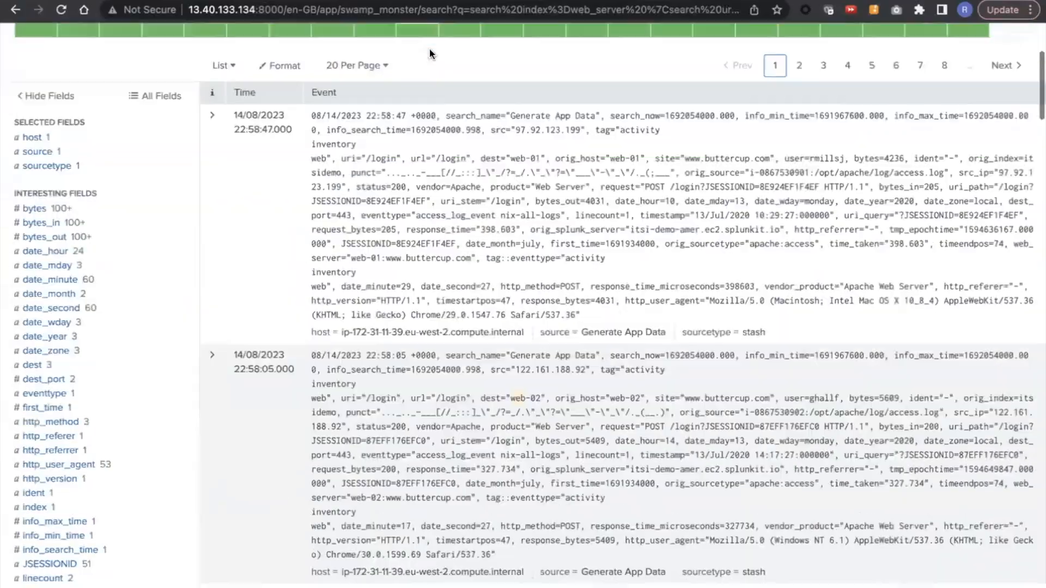
Step: Return to the Entity Behavioral Scores dashboard and review the total score and the prioritised entities table
scroll(429, 54, "up", 4)
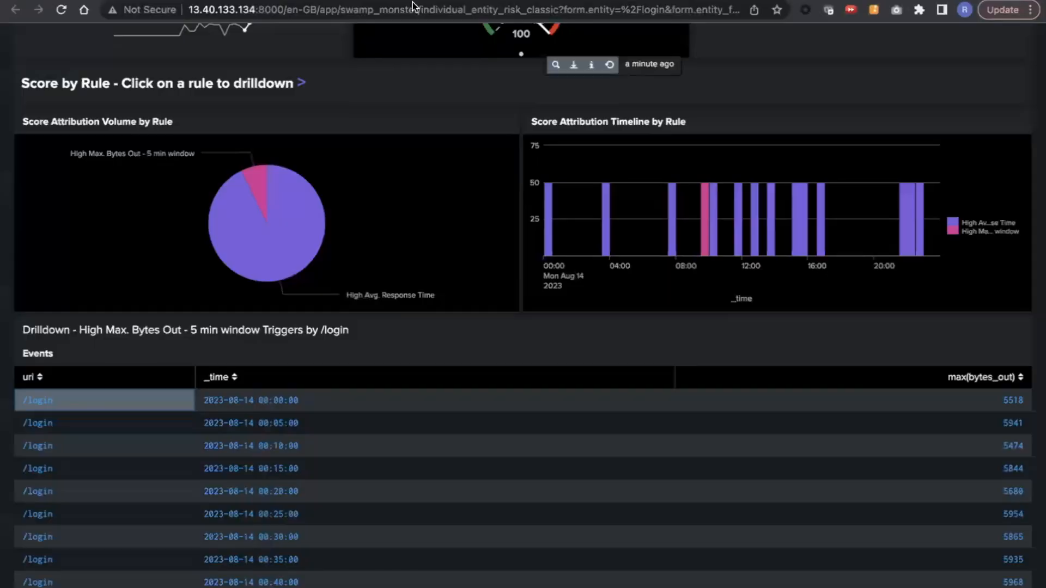
scroll(523, 327, "up", 5)
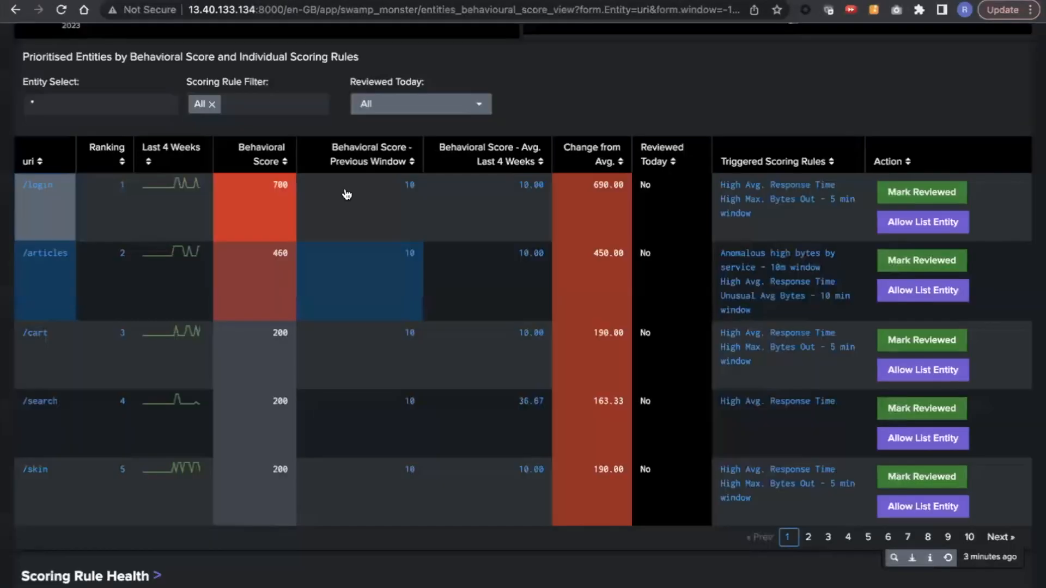
scroll(382, 282, "up", 8)
scroll(383, 283, "down", 1)
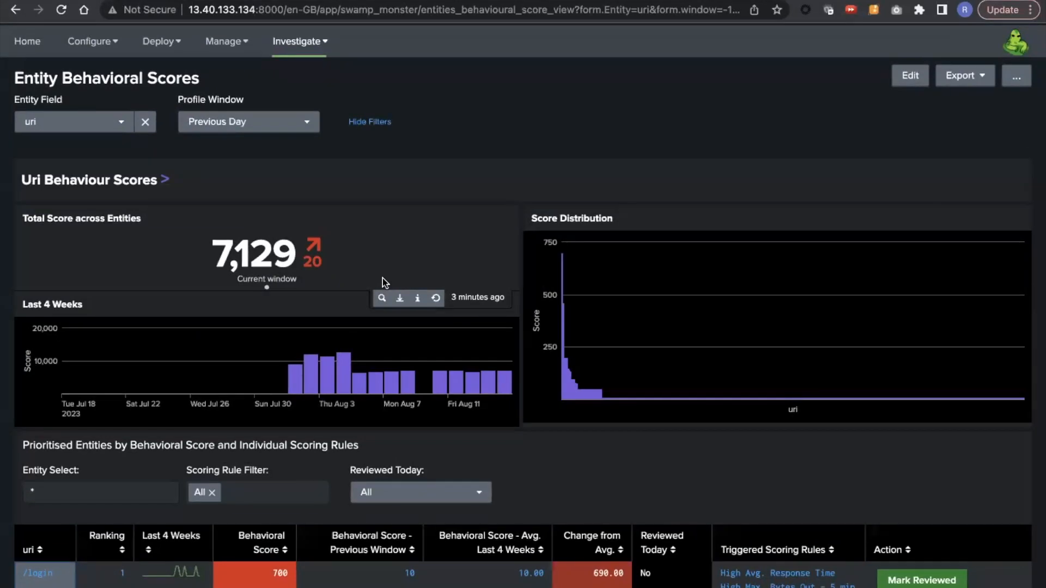
scroll(382, 280, "down", 3)
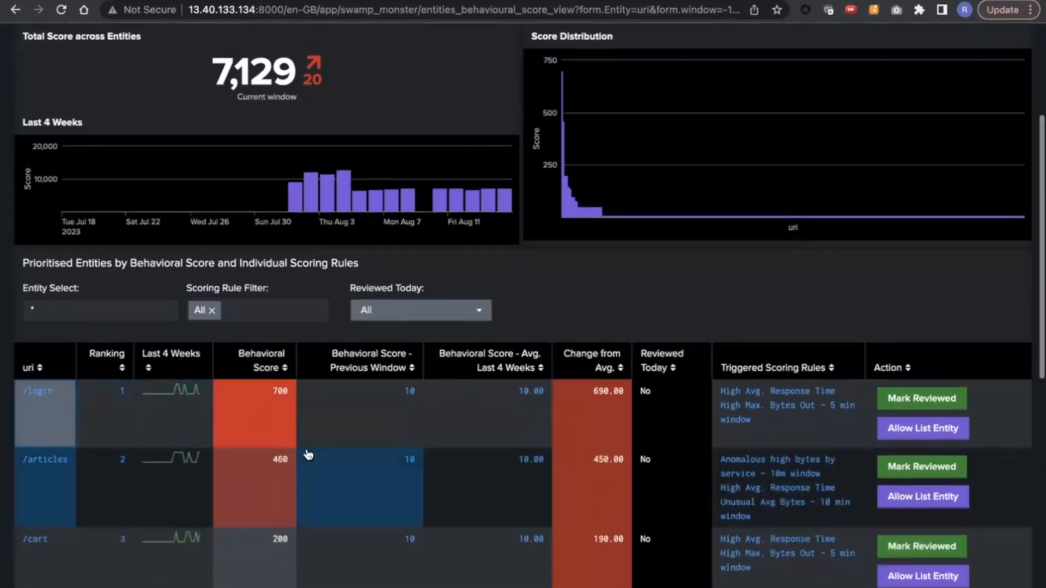
scroll(538, 396, "down", 4)
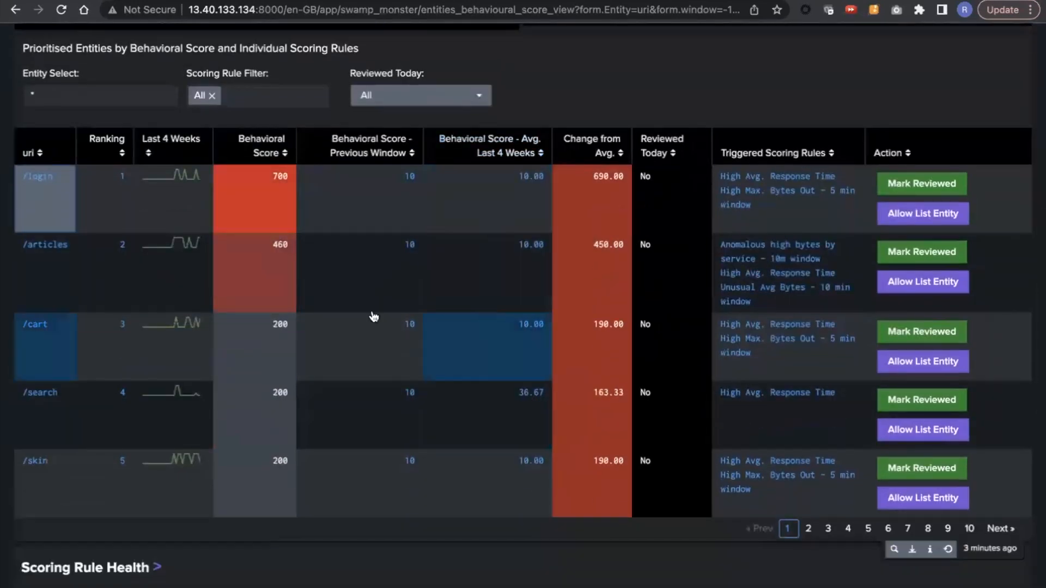
scroll(383, 281, "down", 6)
scroll(345, 299, "up", 8)
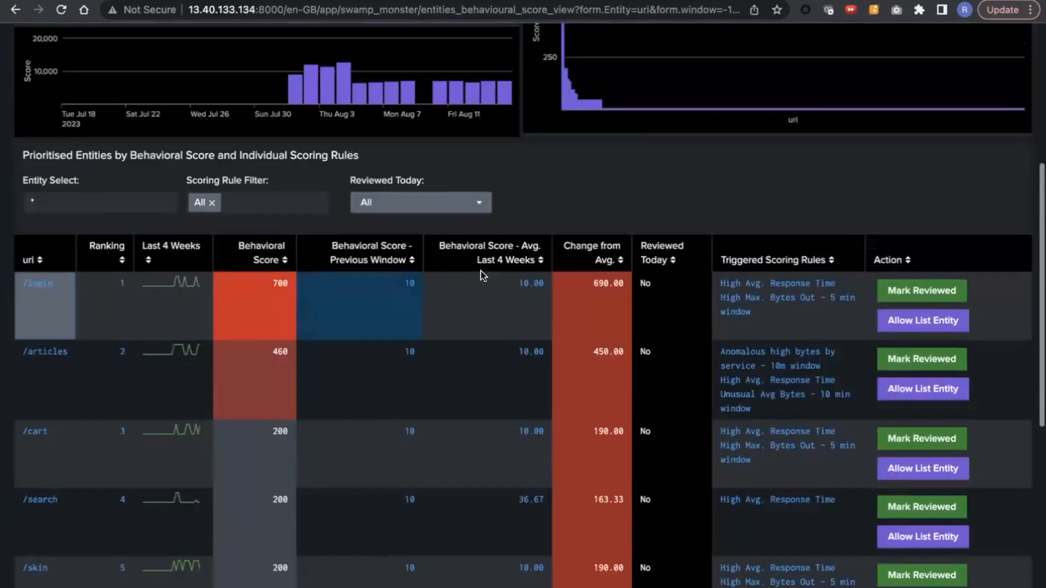
Step: Mark the uri entity /login as reviewed and close the confirmation dialog
left_click(950, 291)
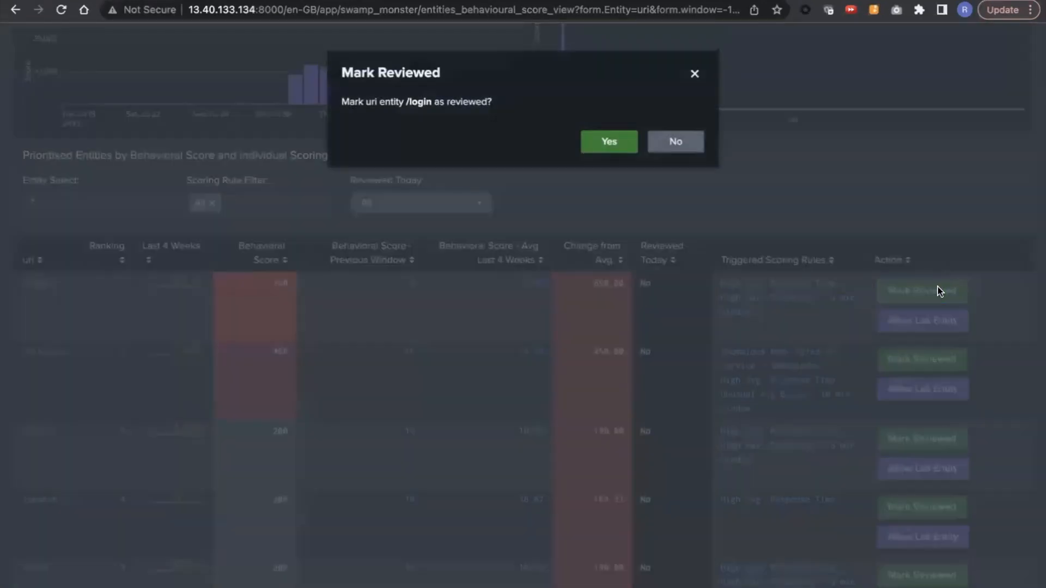
left_click(613, 151)
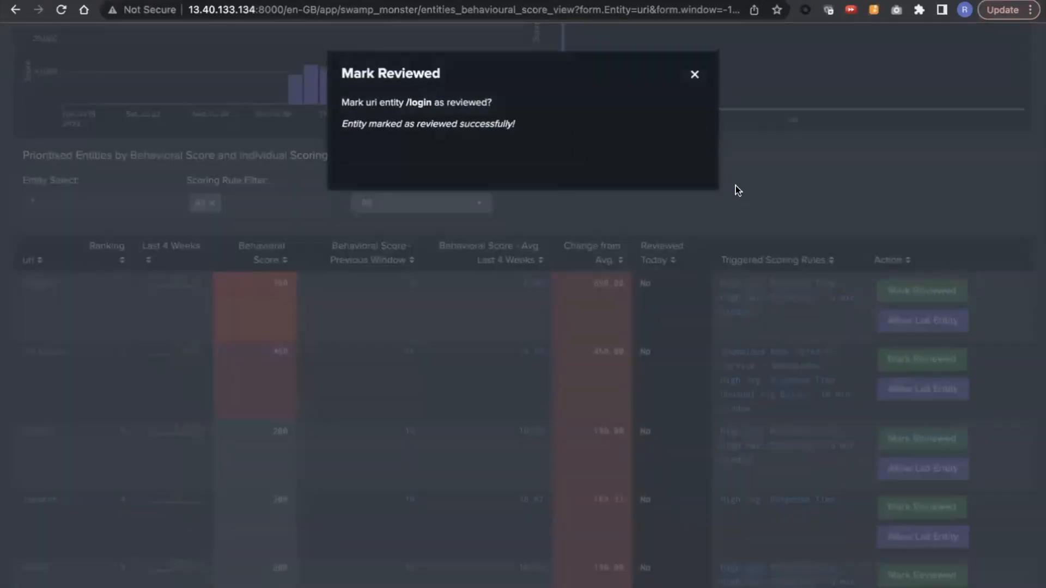
left_click(696, 75)
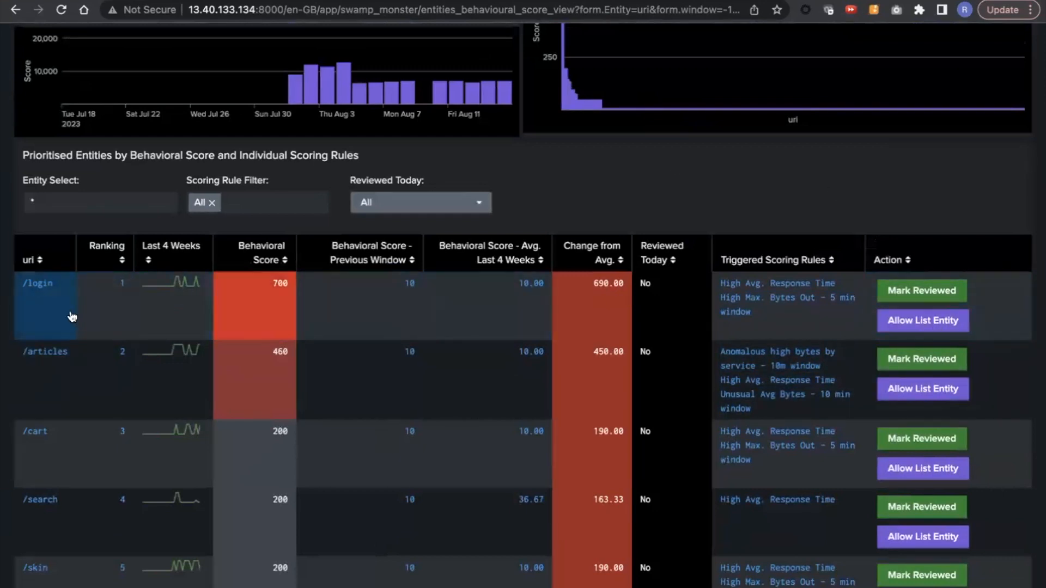
Step: Inspect the allow-list confirmation for /login without accepting it, and refresh the prioritised entities table to check its reviewed status
left_click(907, 322)
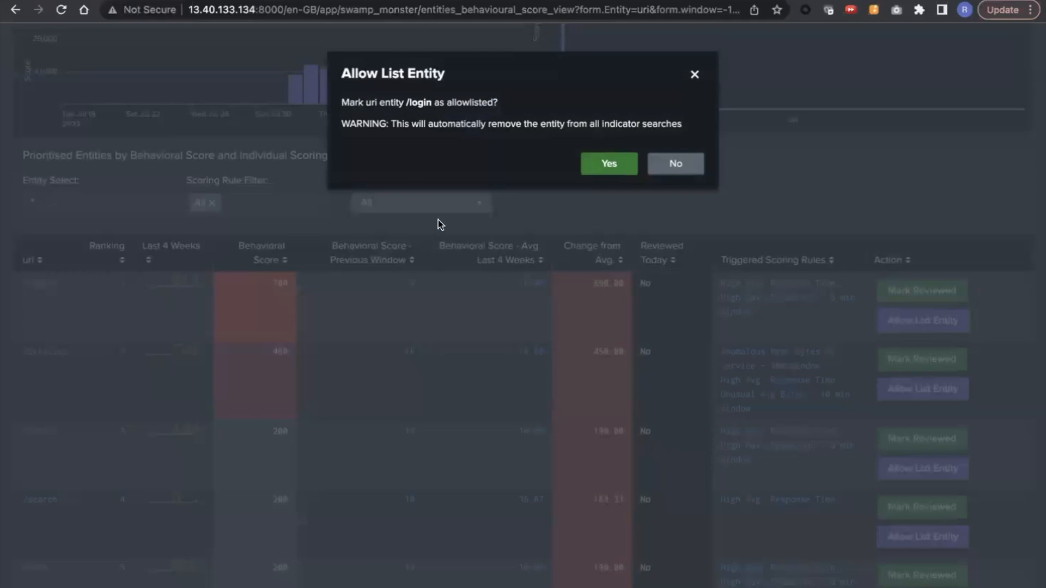
left_click(696, 75)
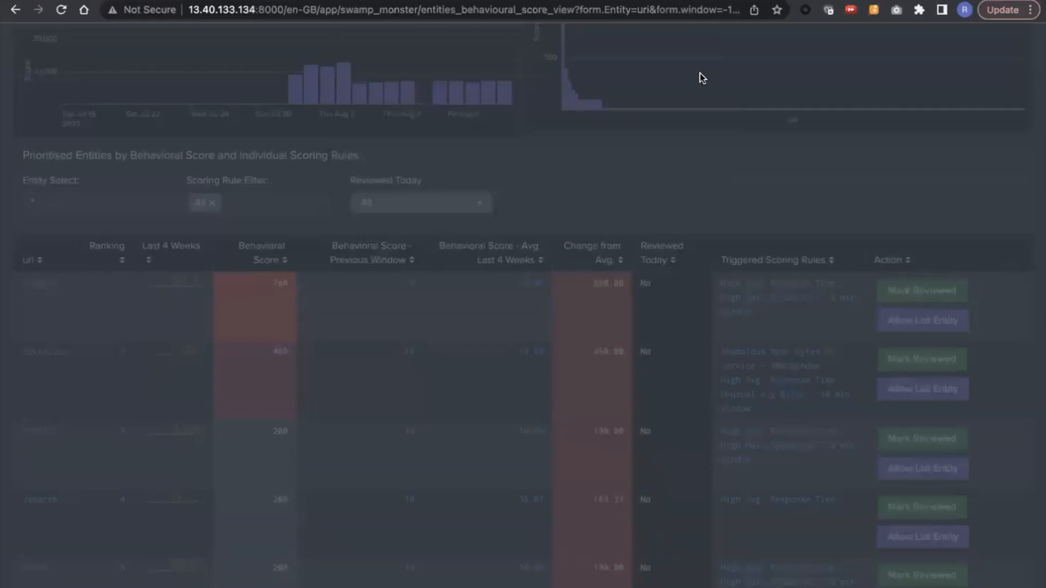
scroll(643, 273, "down", 4)
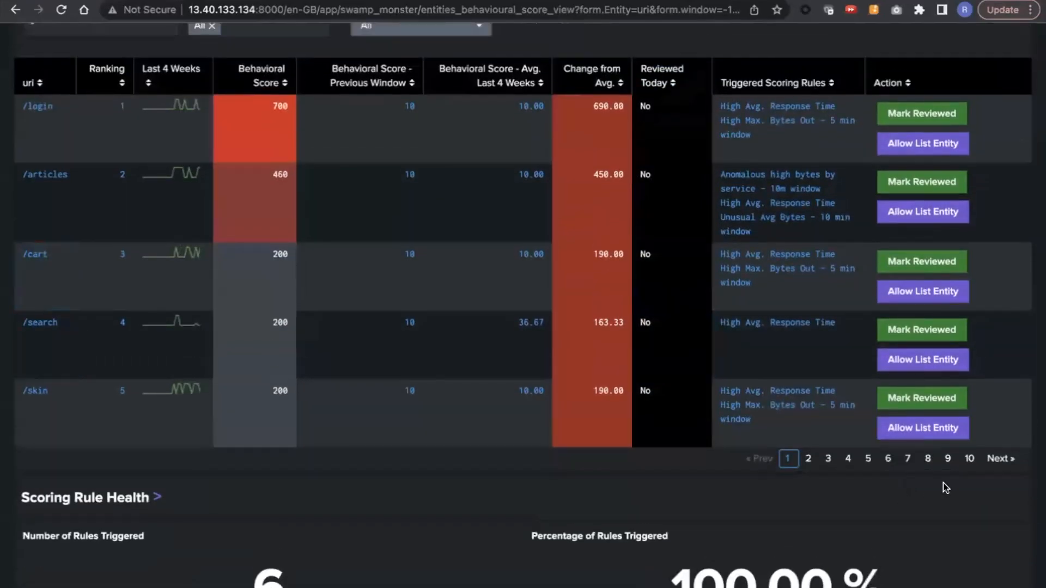
left_click(949, 480)
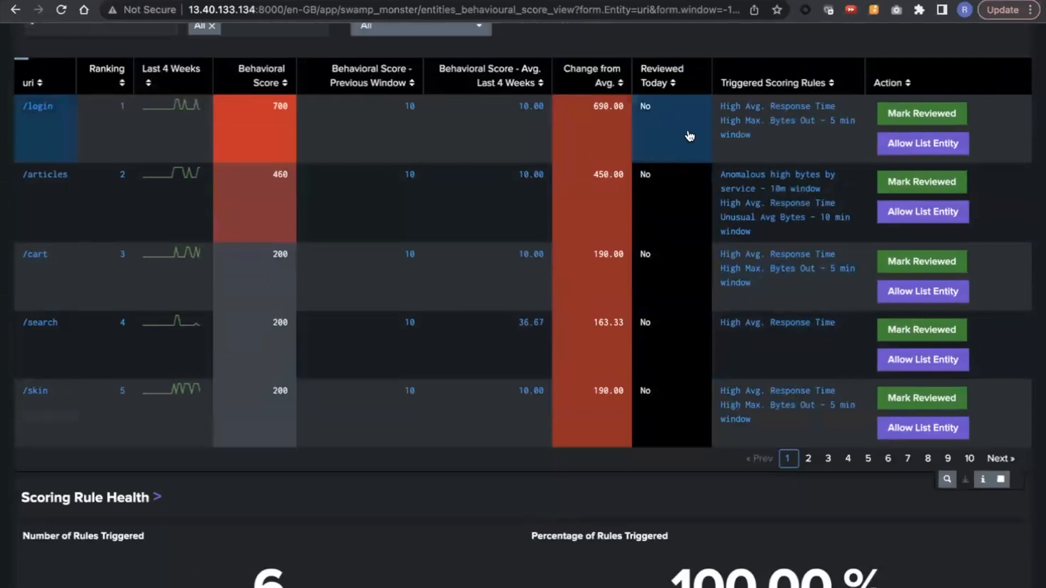
scroll(845, 87, "up", 2)
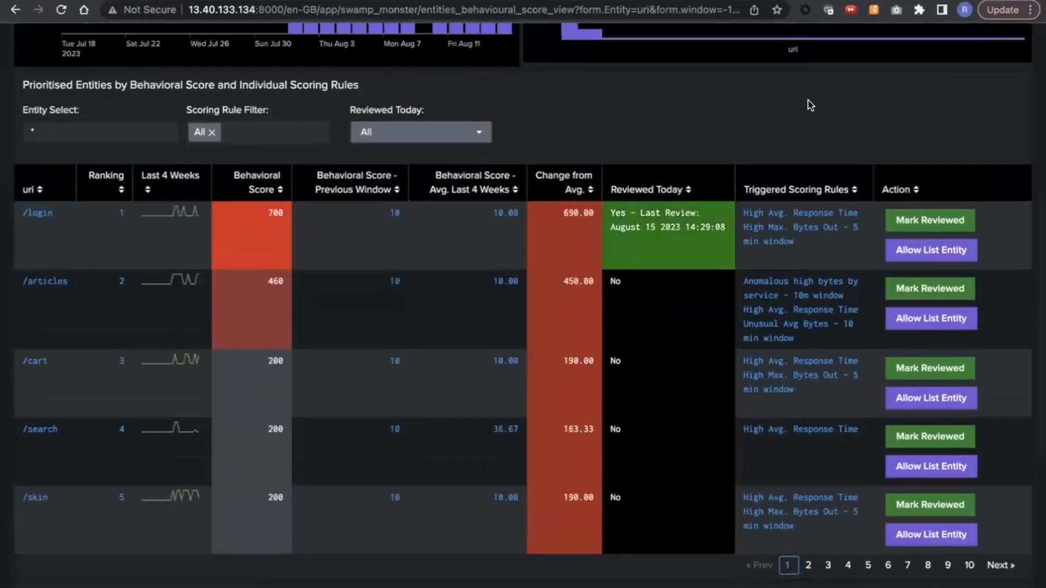
Step: Leave the Entity Behavioral Scores dashboard and open the Review Indicators page
left_click(399, 139)
left_click(603, 128)
scroll(603, 128, "up", 7)
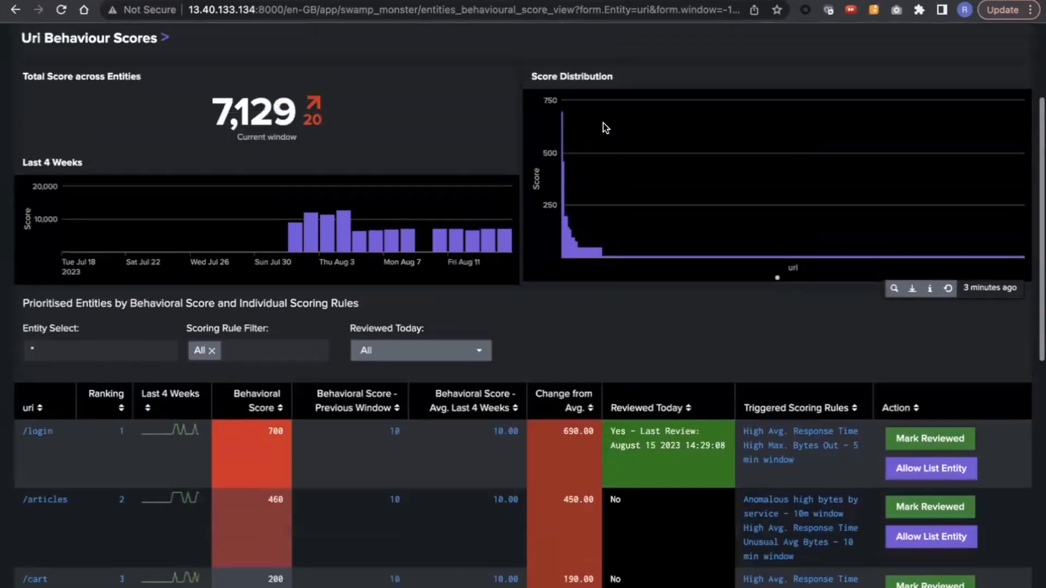
left_click(299, 66)
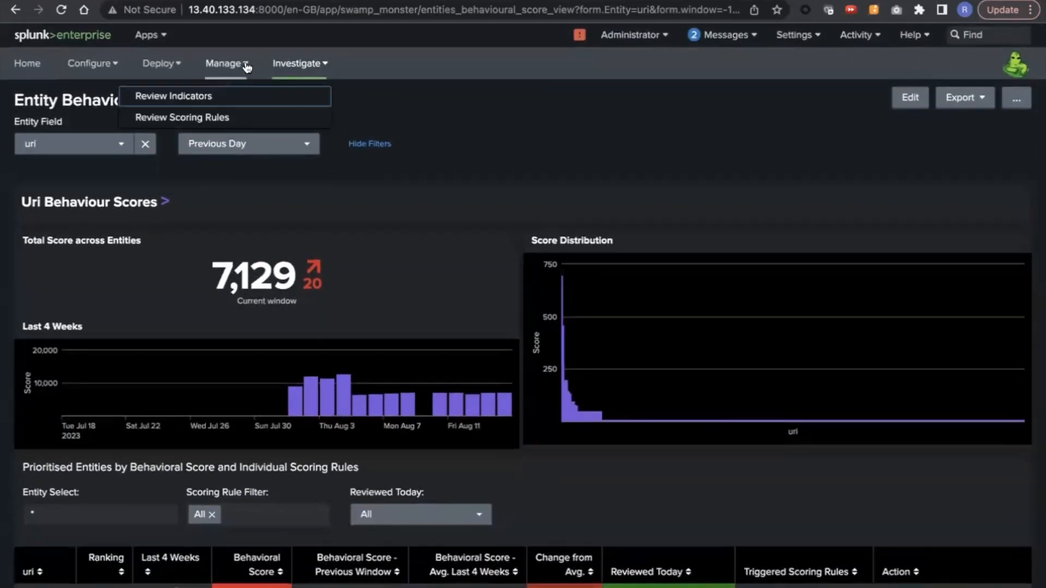
left_click(235, 96)
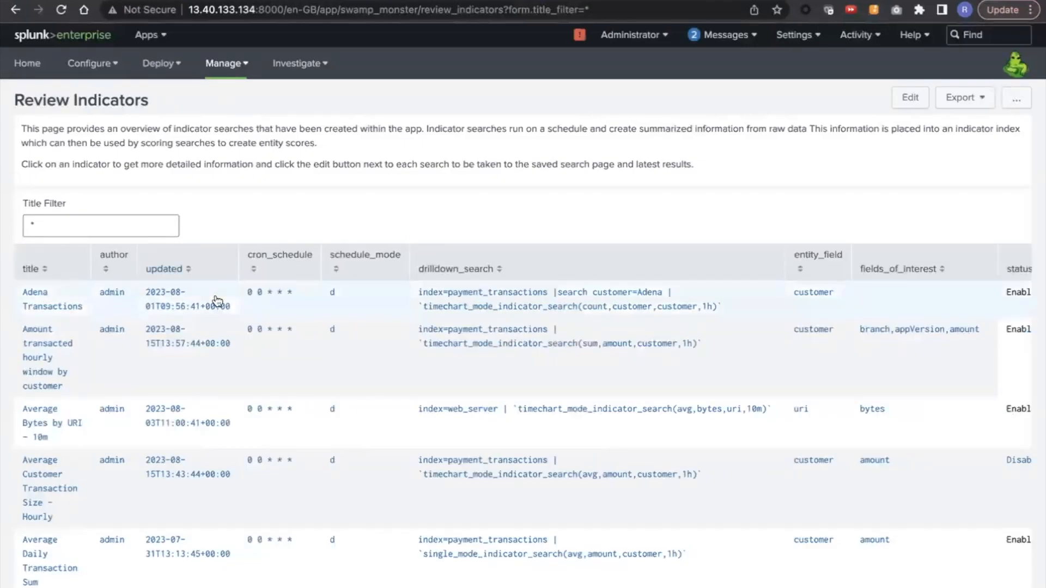
Step: Open the details of the Average Bytes by URI - 10m indicator and examine its search execution summary, runtime and event count charts
scroll(217, 302, "down", 3)
left_click(72, 248)
scroll(71, 246, "down", 15)
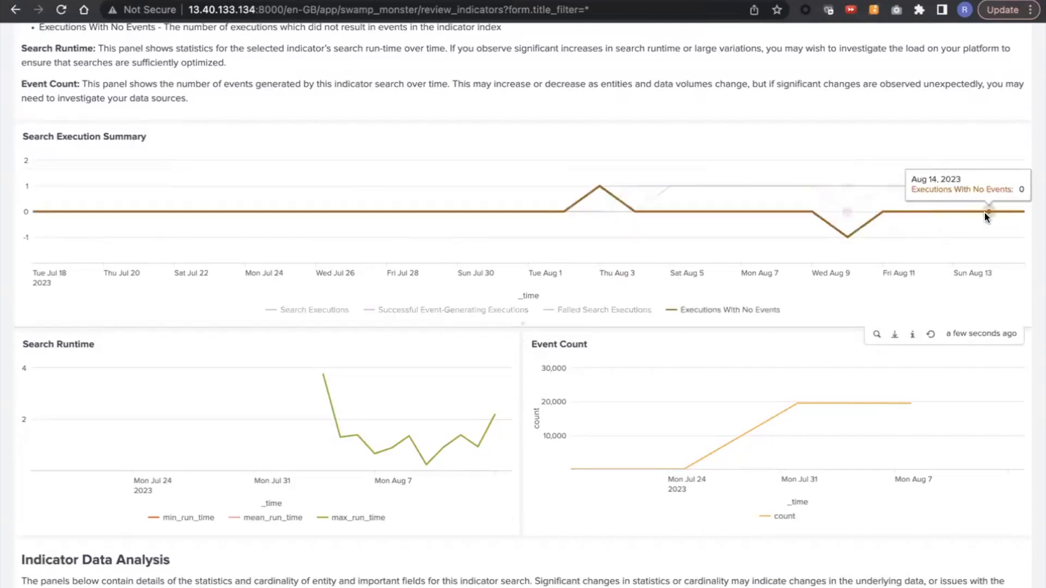
scroll(553, 246, "down", 2)
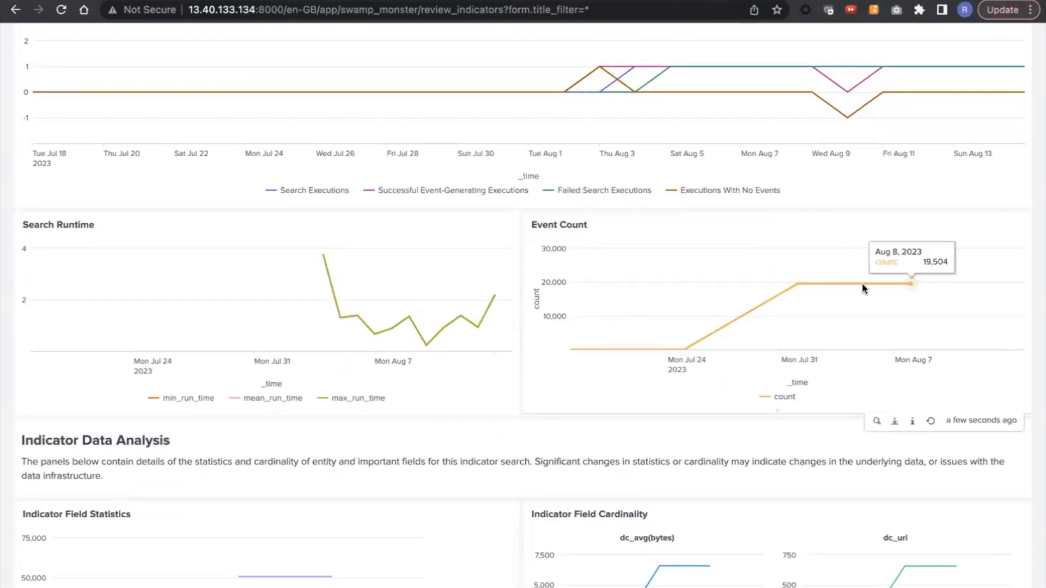
Step: Examine the indicator's field statistics and field cardinality charts, and return to the list of indicators
scroll(862, 286, "down", 4)
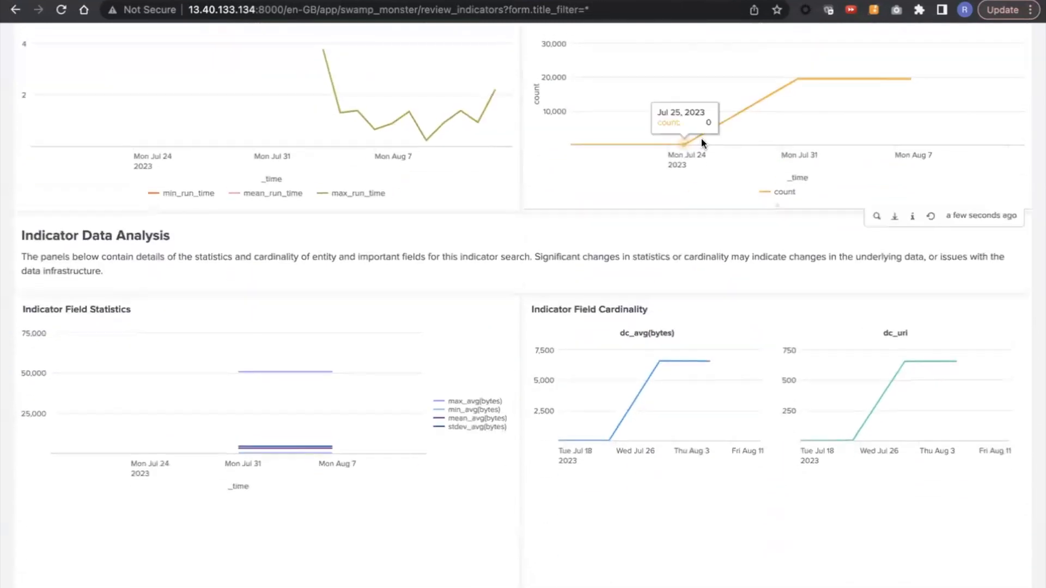
scroll(692, 237, "up", 2)
scroll(680, 268, "down", 2)
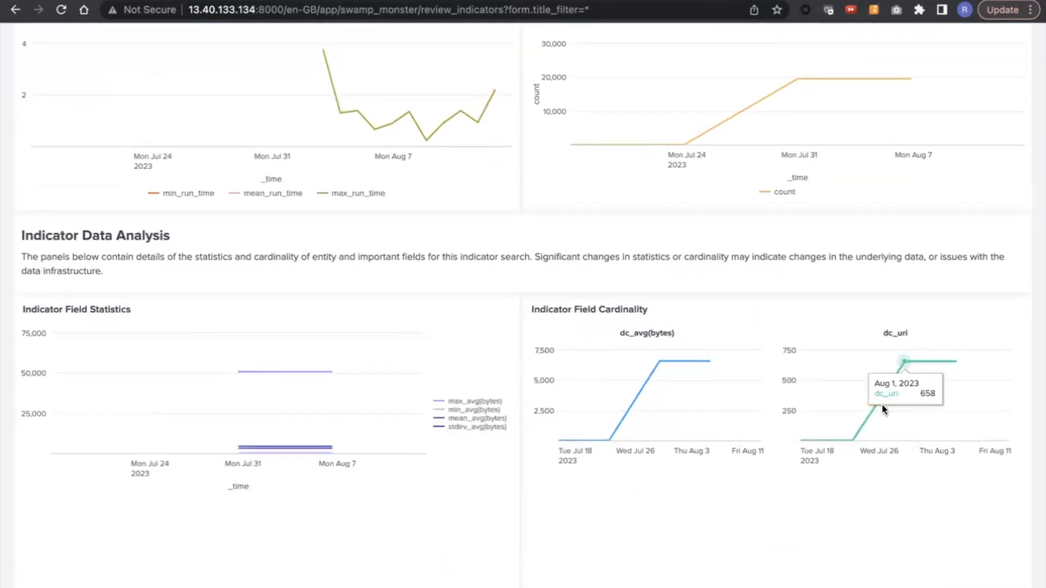
scroll(882, 404, "up", 8)
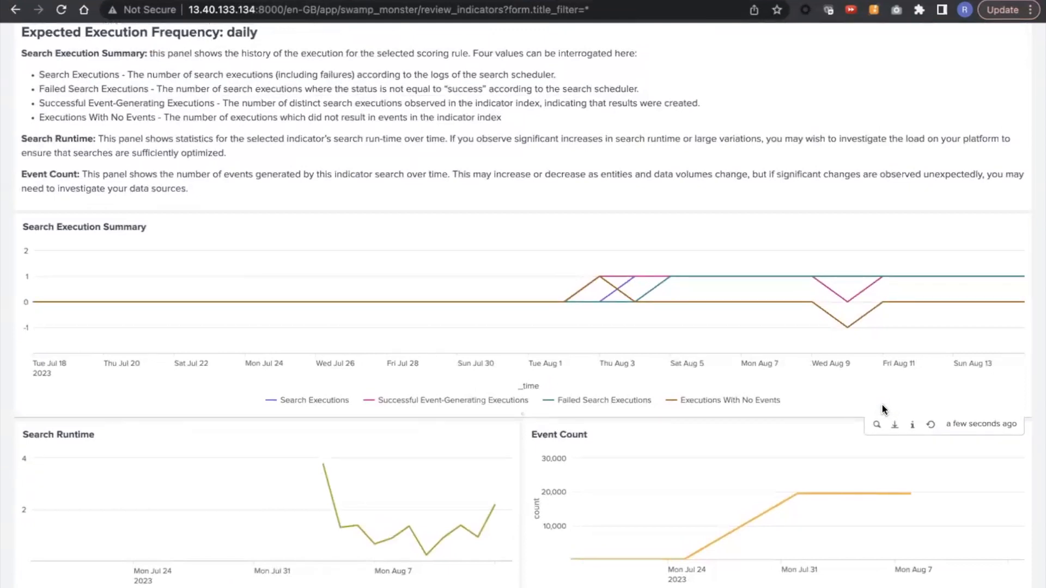
scroll(882, 405, "up", 14)
scroll(230, 128, "up", 3)
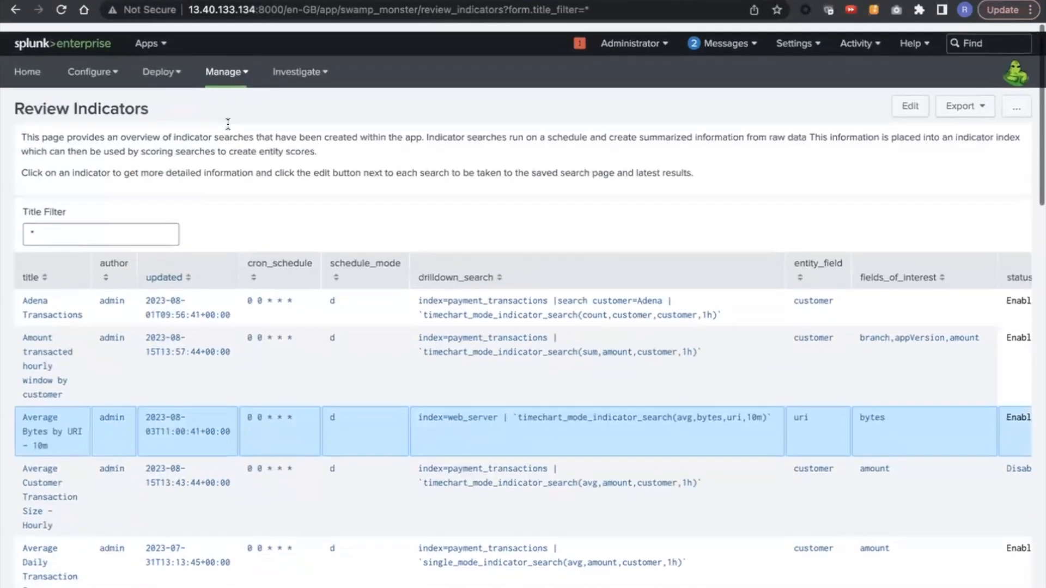
Step: Go back to the Entity Behavioral Scores dashboard for uri and look over the Previous Day scores and prioritised entities
left_click(233, 68)
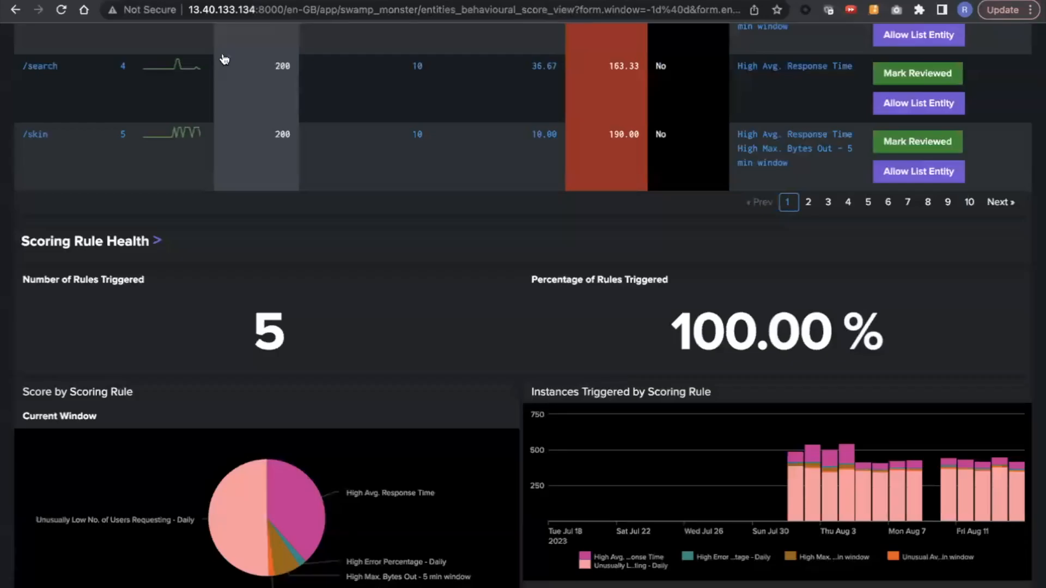
scroll(381, 243, "up", 2)
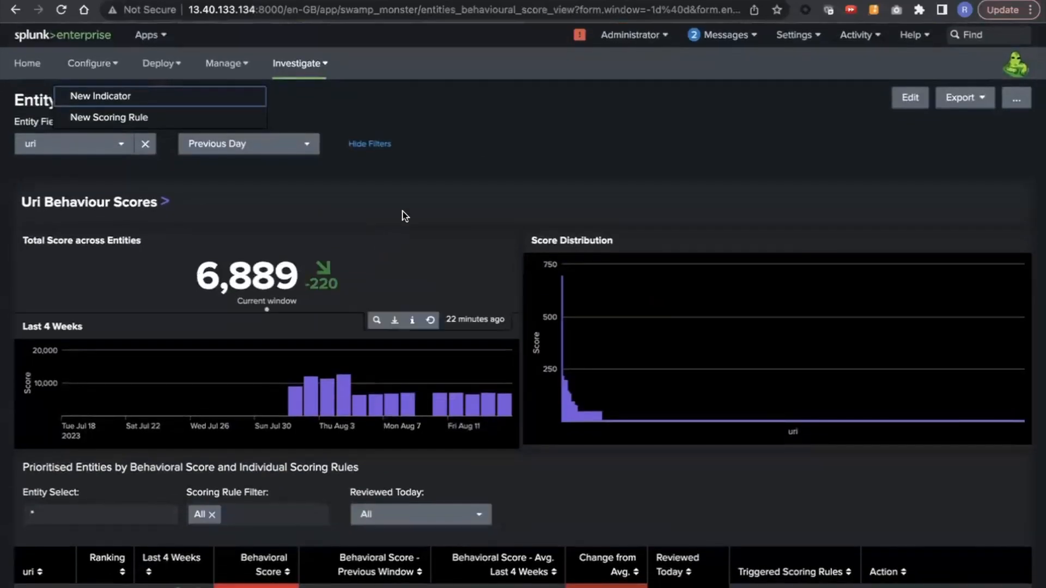
left_click(479, 164)
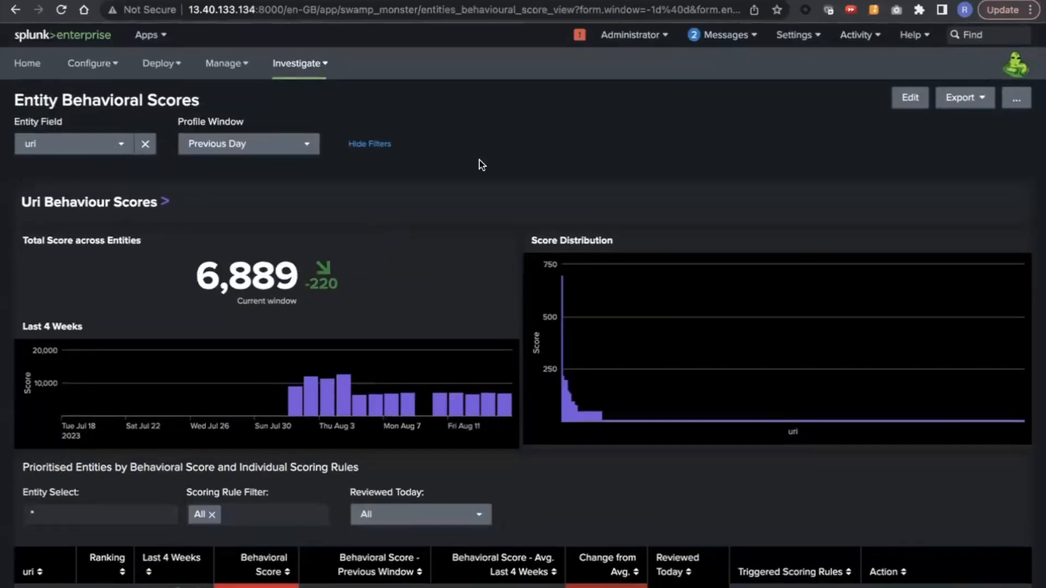
scroll(479, 164, "down", 2)
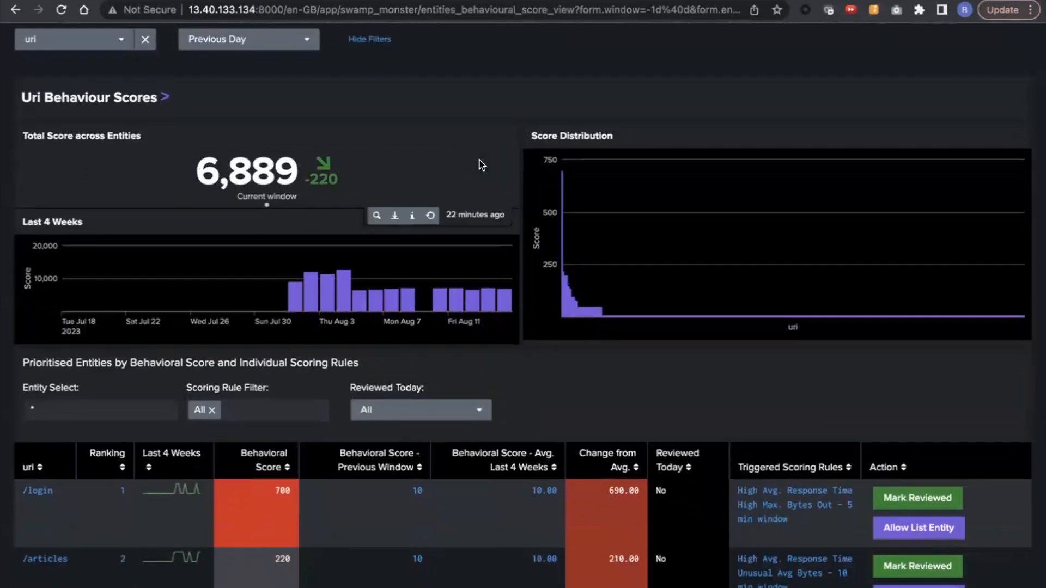